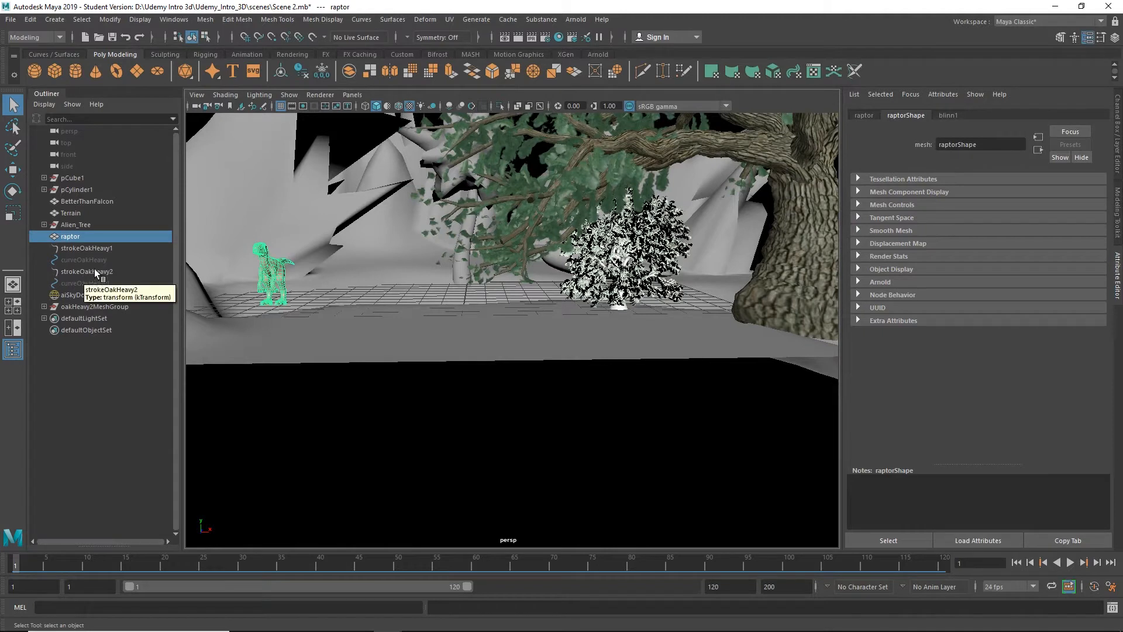
Step: Hide the raptor model and delete the small black-and-white oak stroke in the middle of the scene
key("ctrl+h")
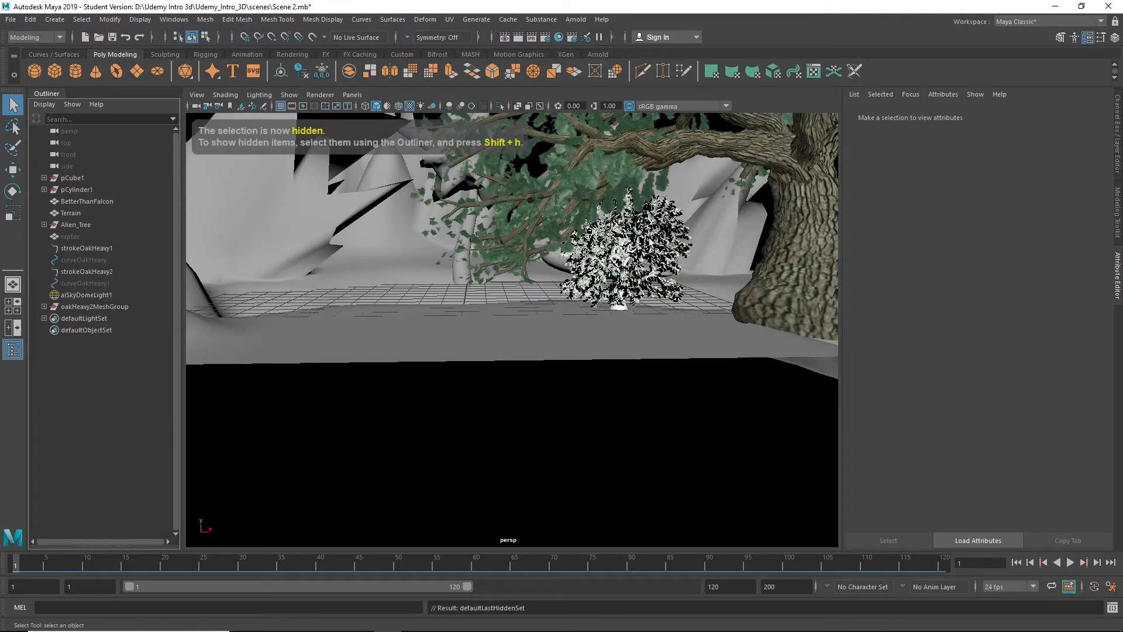
left_click(636, 245)
key("Delete")
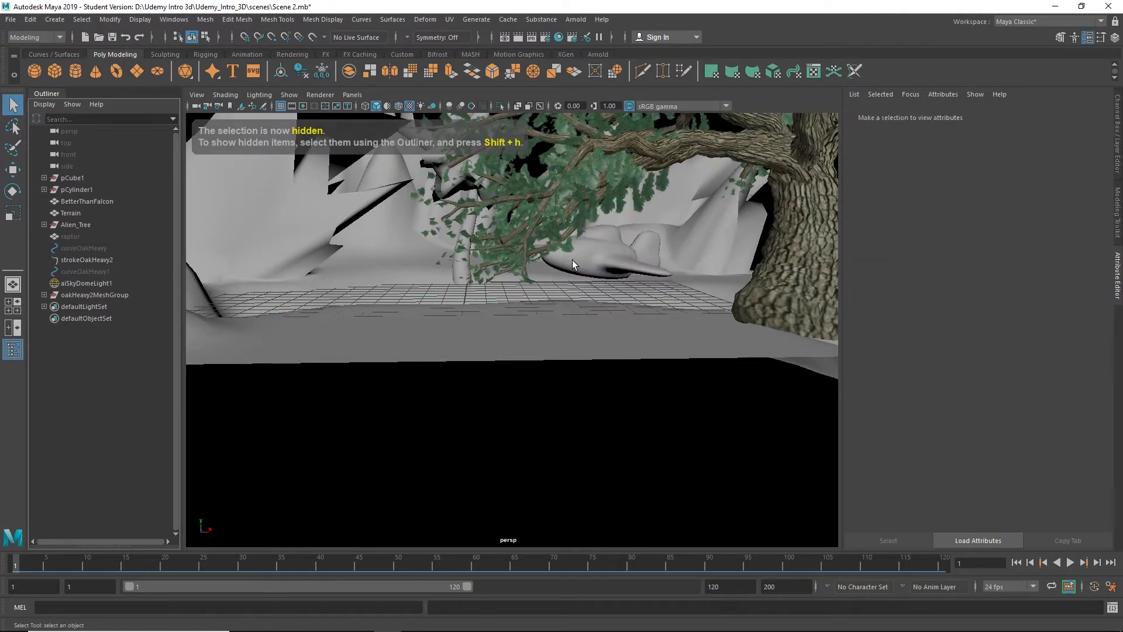
Step: Hide the large textured oak tree, including both its leaves and its trunk
key("a")
left_click(619, 244)
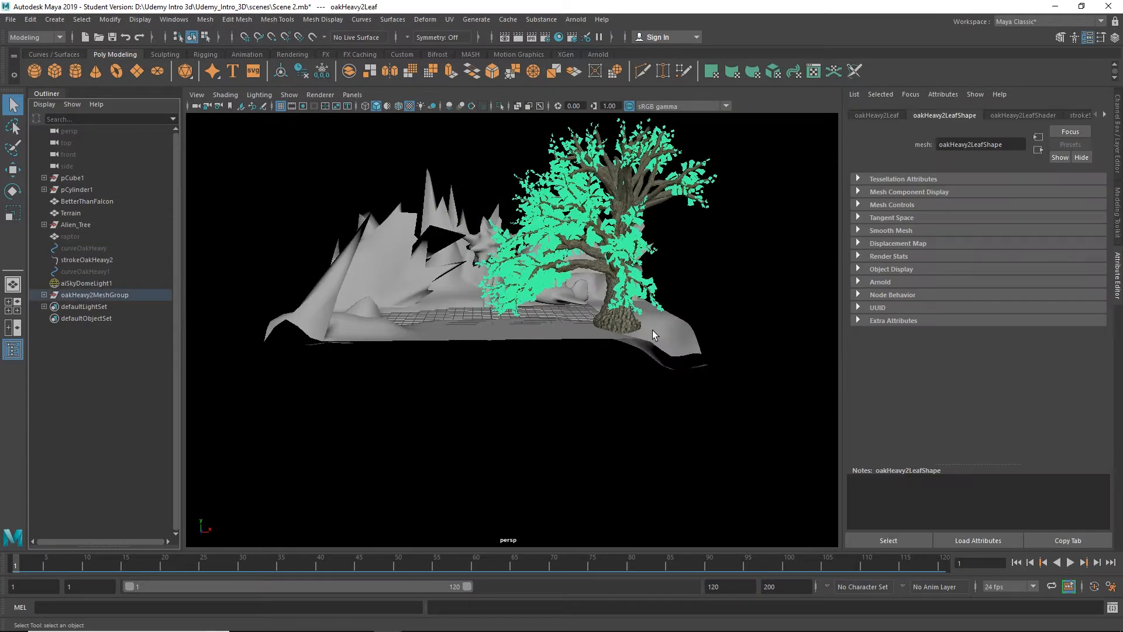
scroll(652, 330, "up", 6)
scroll(670, 310, "down", 3)
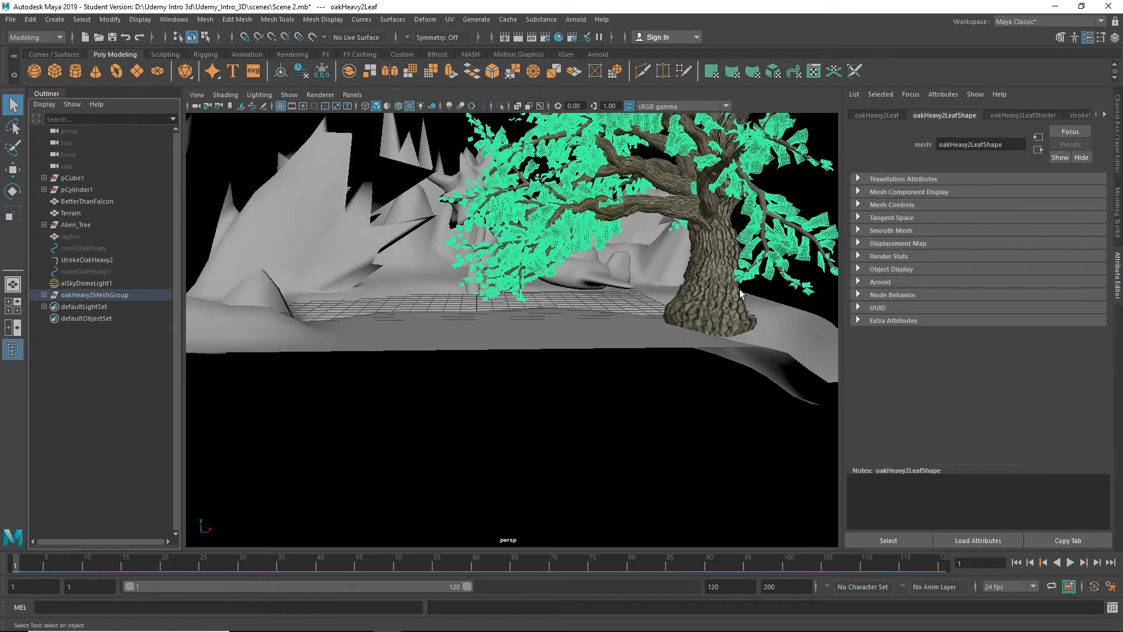
left_click(704, 291)
key("ctrl+h")
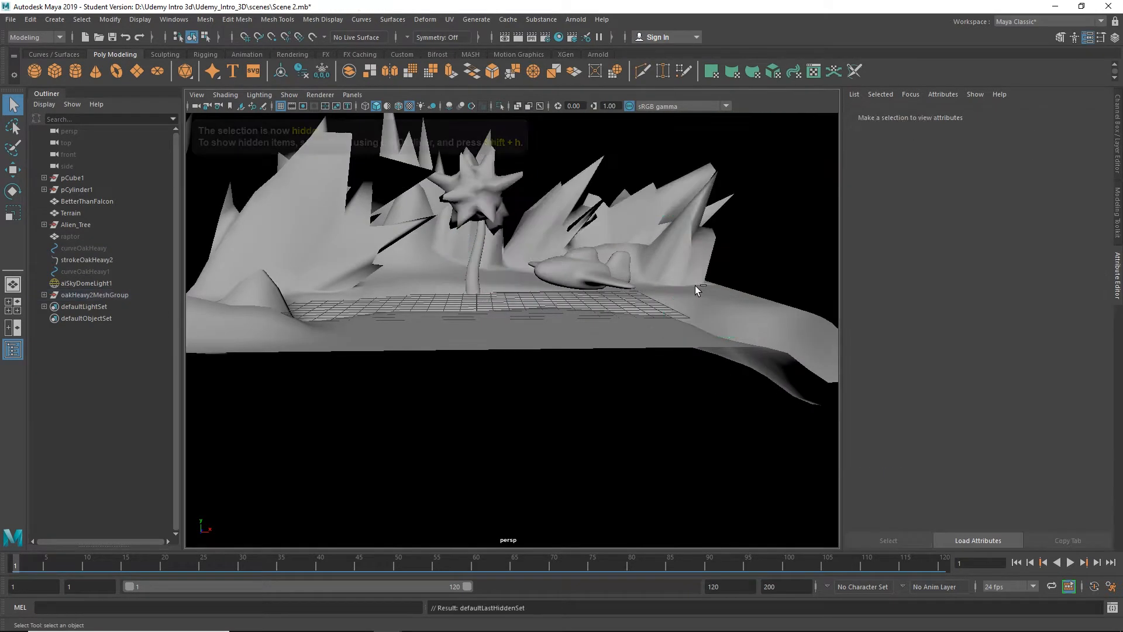
Step: Turn off reference mode for Terrain_Layer so the terrain is selectable, and hide the falconKiller layer
scroll(611, 254, "up", 5)
middle_click_drag(611, 255, 669, 421, "alt")
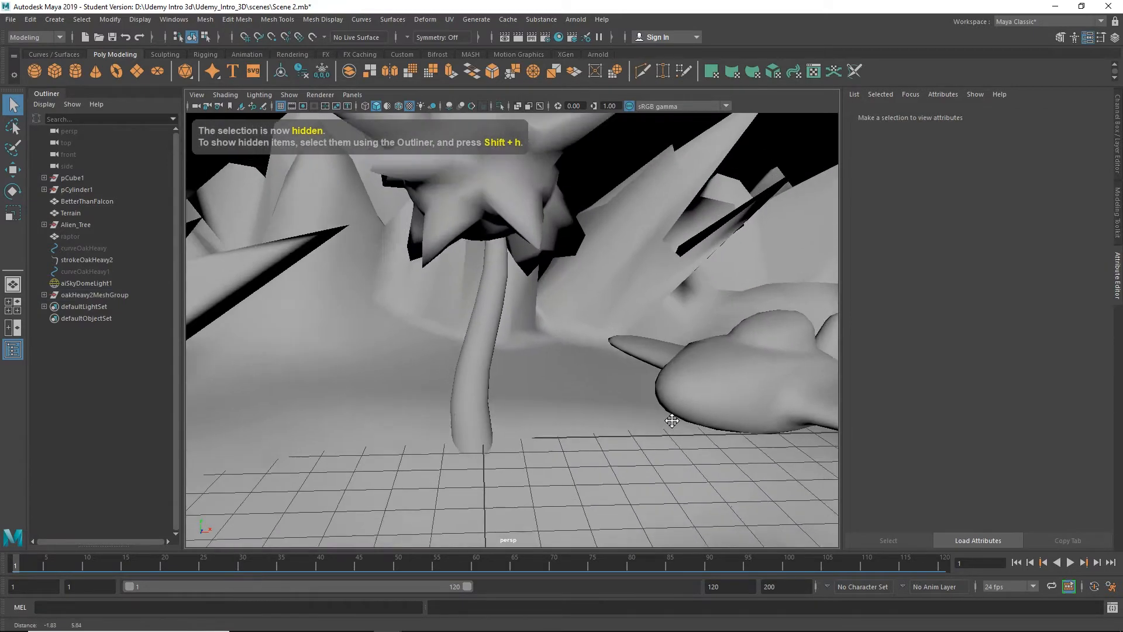
left_click_drag(670, 421, 676, 396, "alt")
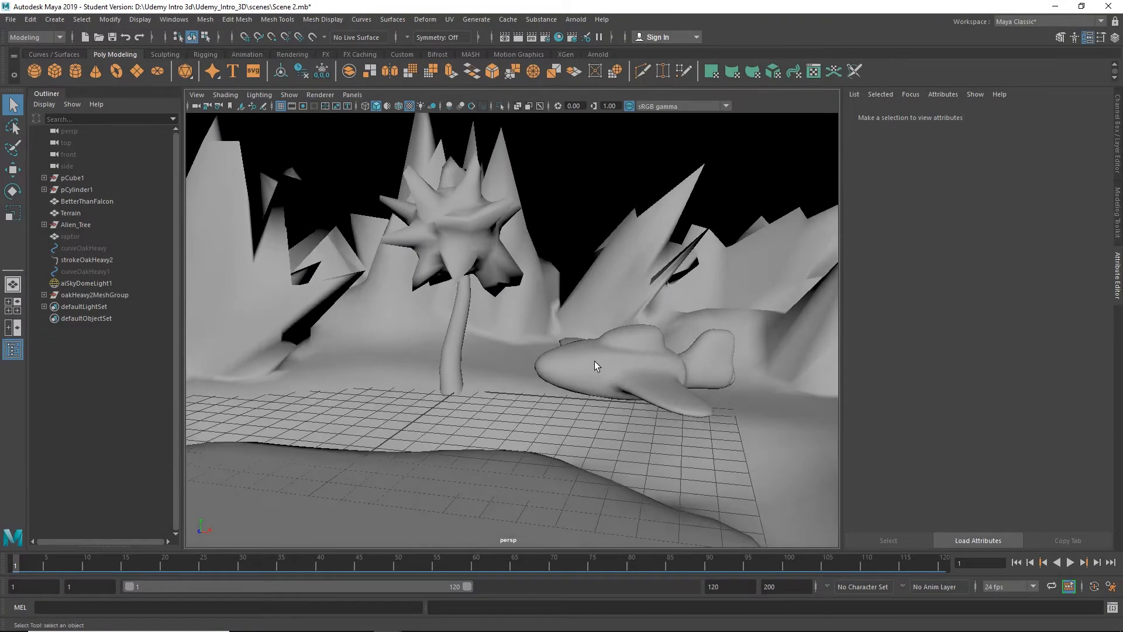
left_click(529, 334)
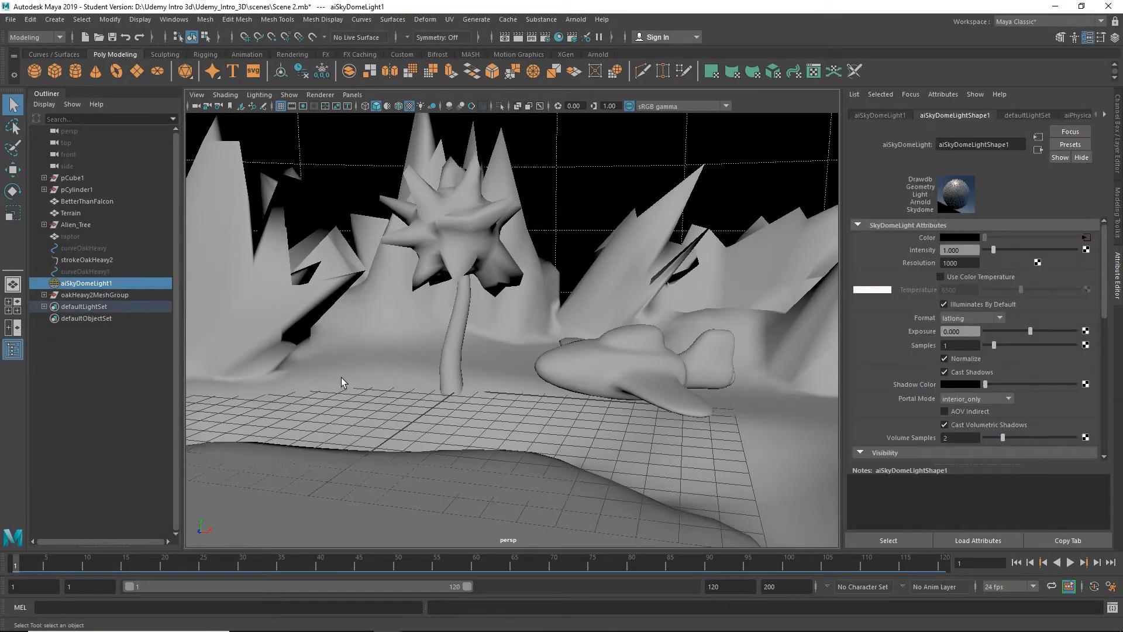
left_click_drag(509, 449, 602, 539)
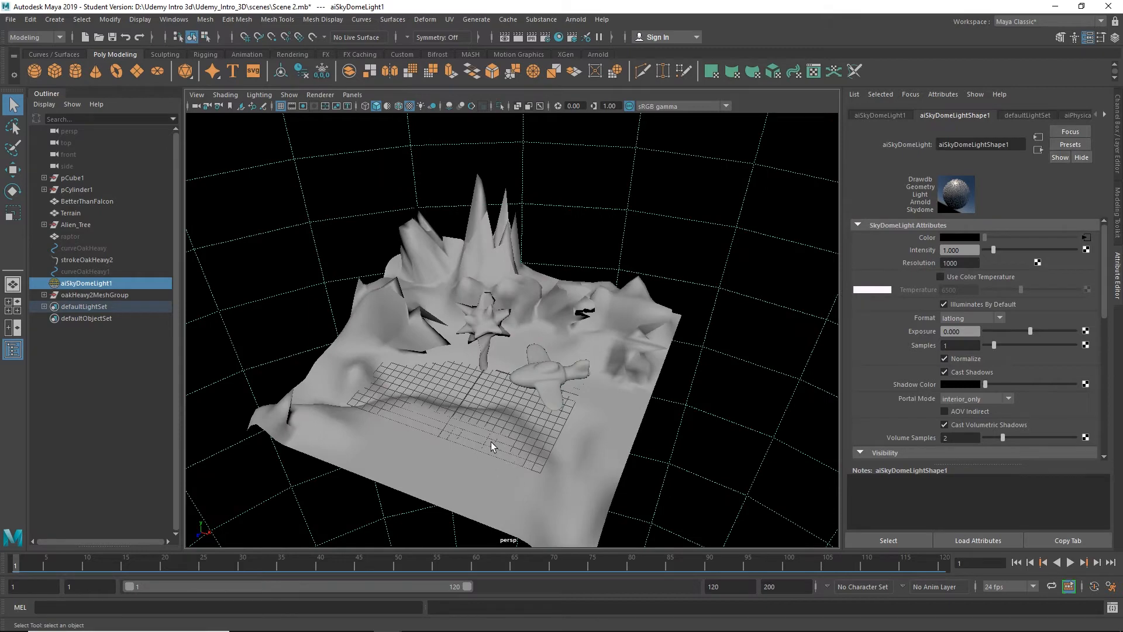
left_click_drag(491, 446, 511, 418, "alt")
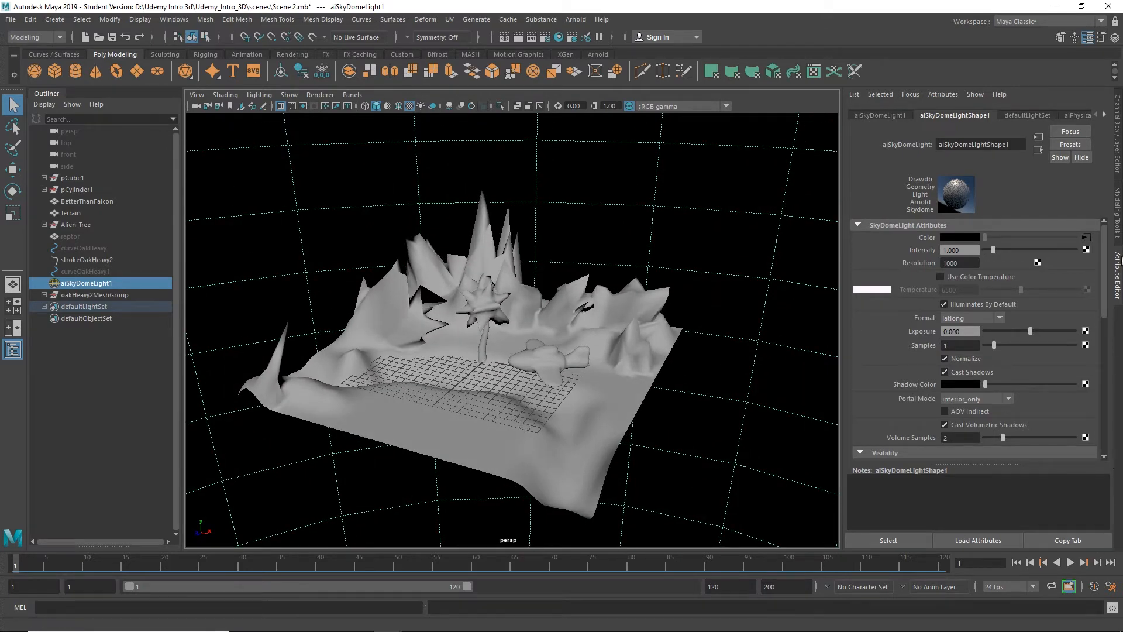
left_click(1119, 137)
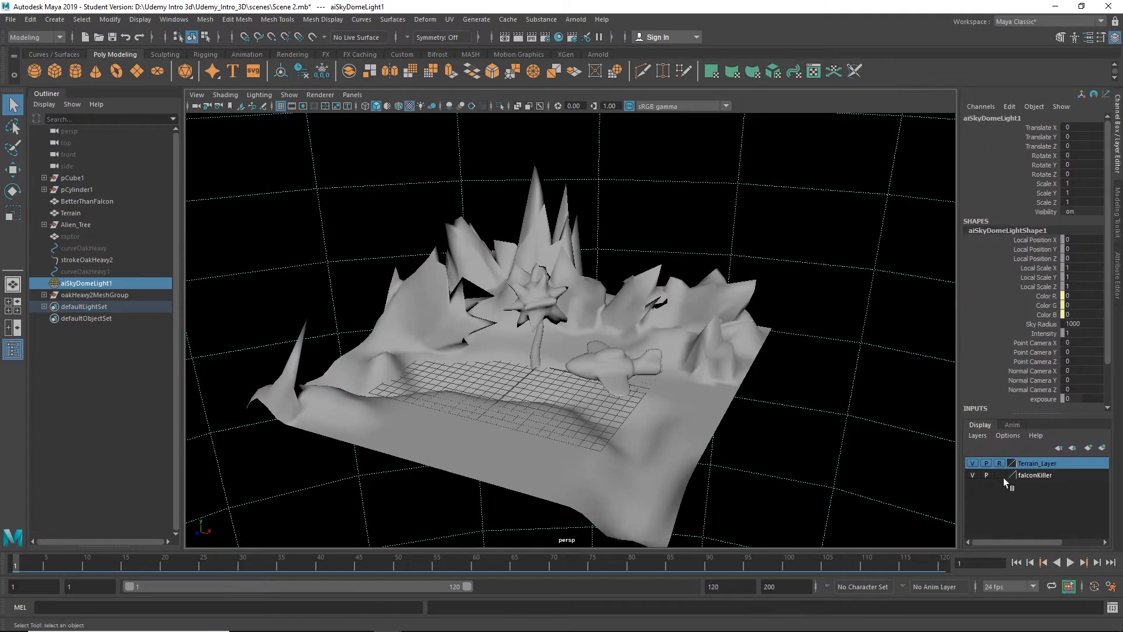
left_click(999, 463)
left_click(646, 473)
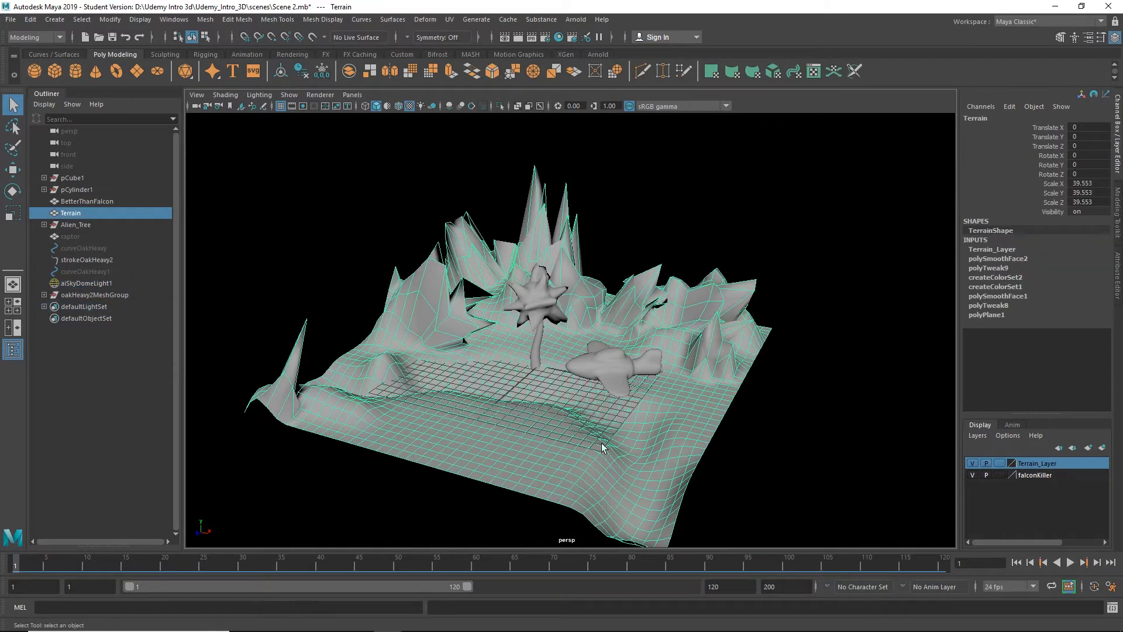
left_click(972, 476)
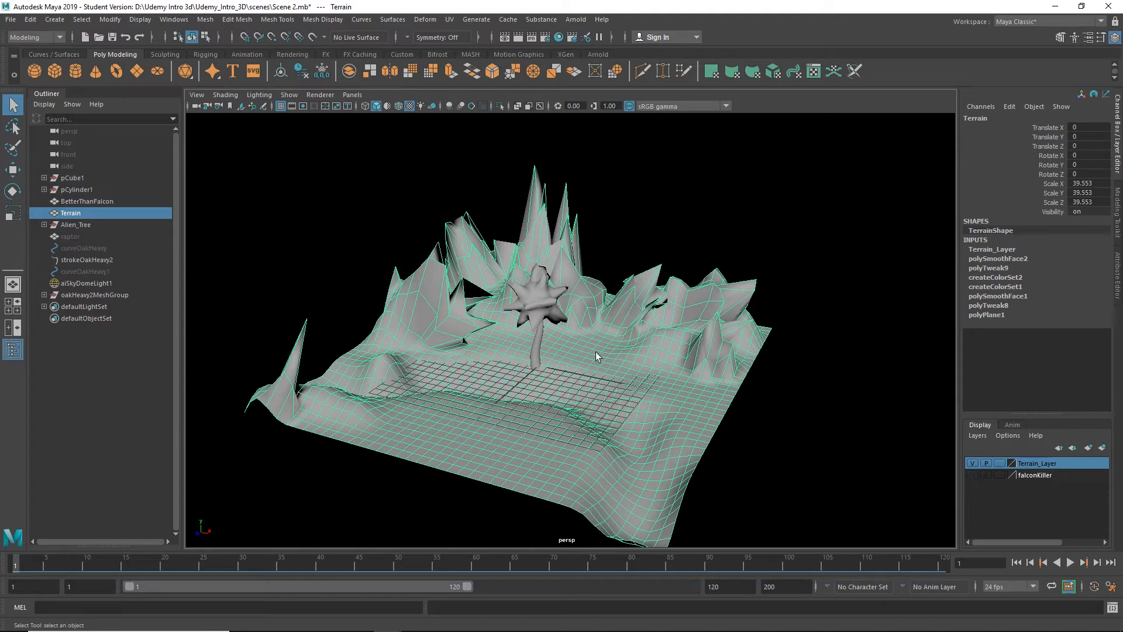
Step: Add the alien tree's spiky crown and its trunk to Terrain_Layer
left_click(526, 317)
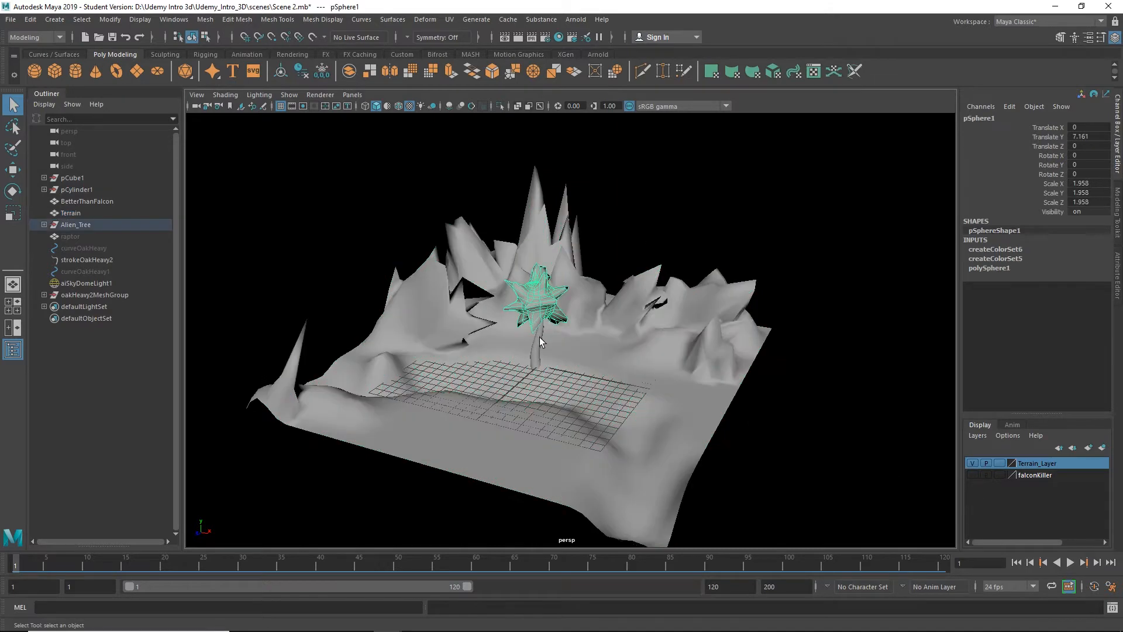
left_click(539, 342)
right_click(1067, 463)
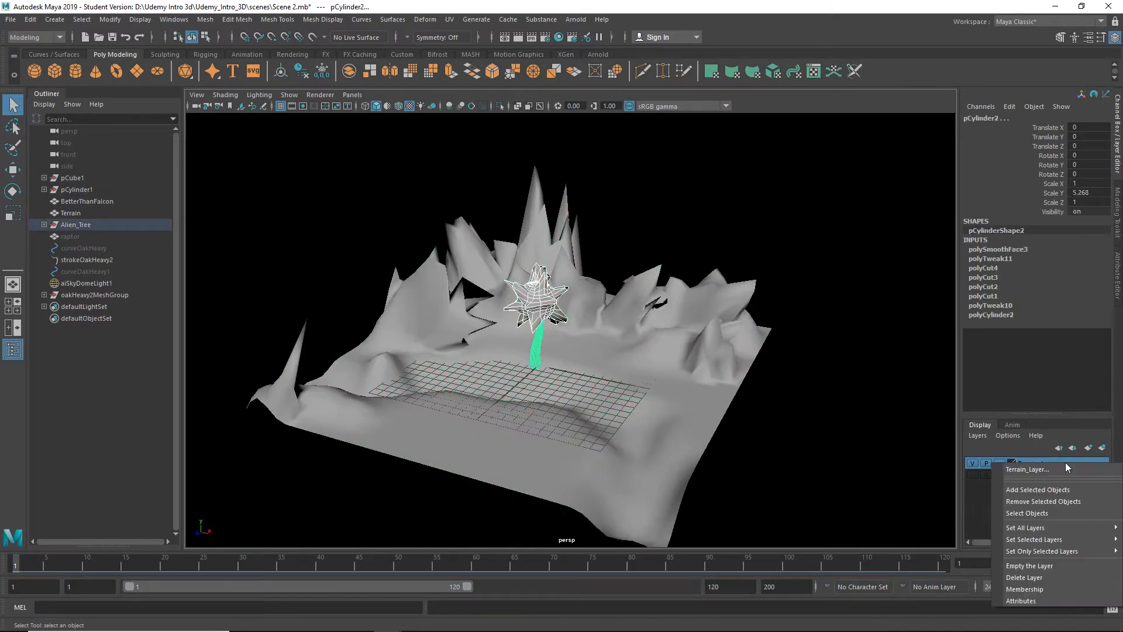
left_click(1068, 492)
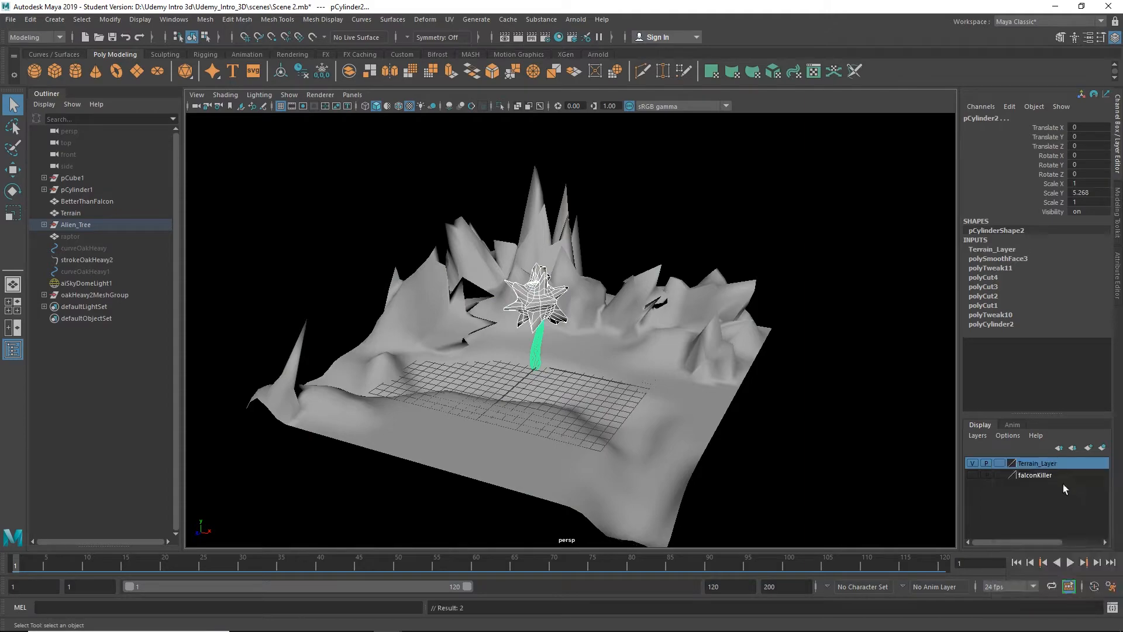
Step: Assign a new Arnold aiStandardSurface material to the terrain mesh
left_click(567, 398)
left_click_drag(567, 398, 624, 404, "alt")
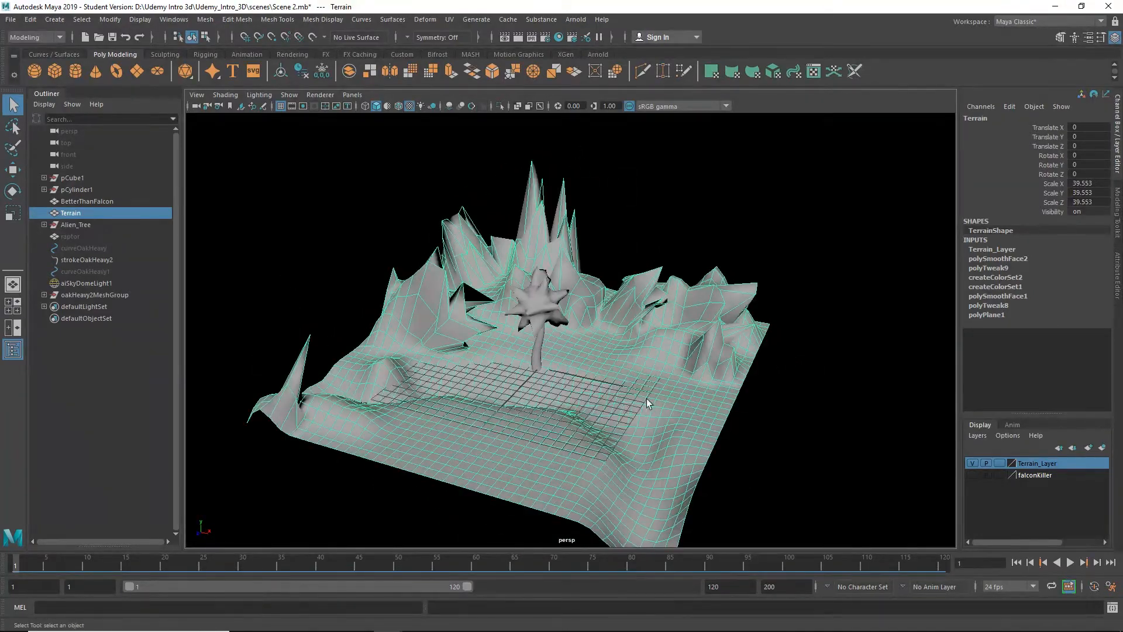
right_click(602, 352)
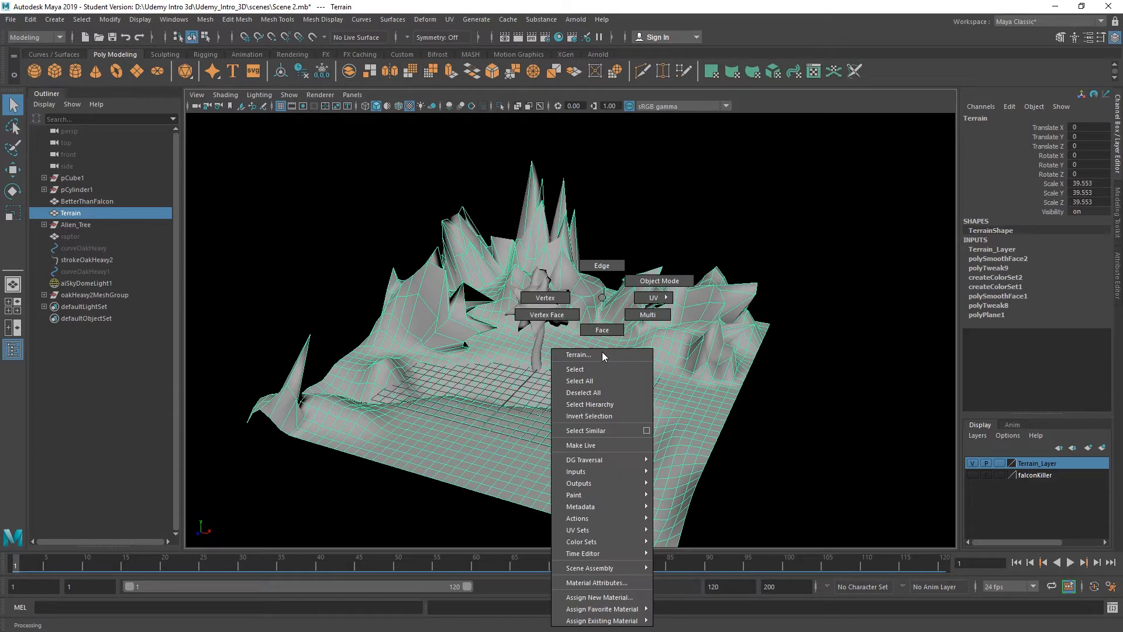
left_click(599, 597)
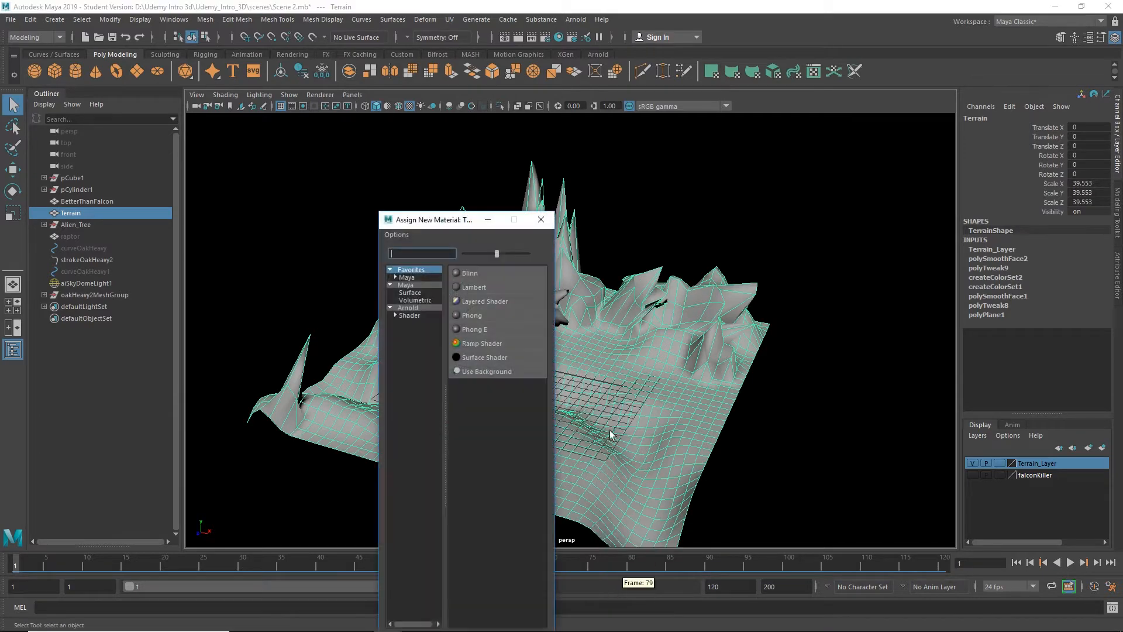
left_click_drag(415, 183, 404, 134)
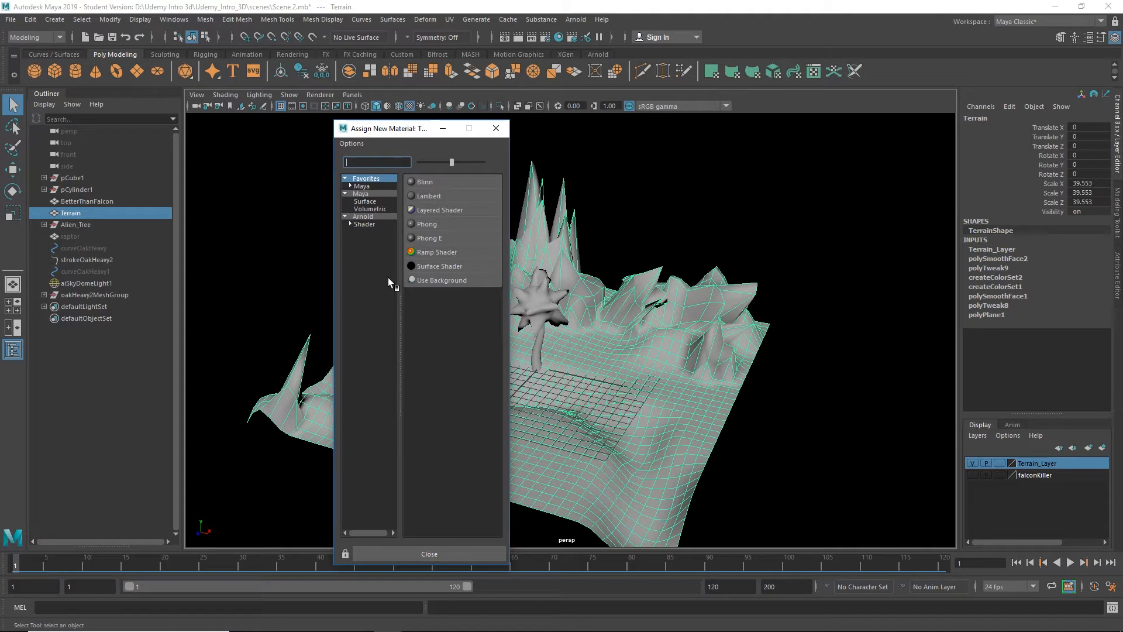
left_click(367, 186)
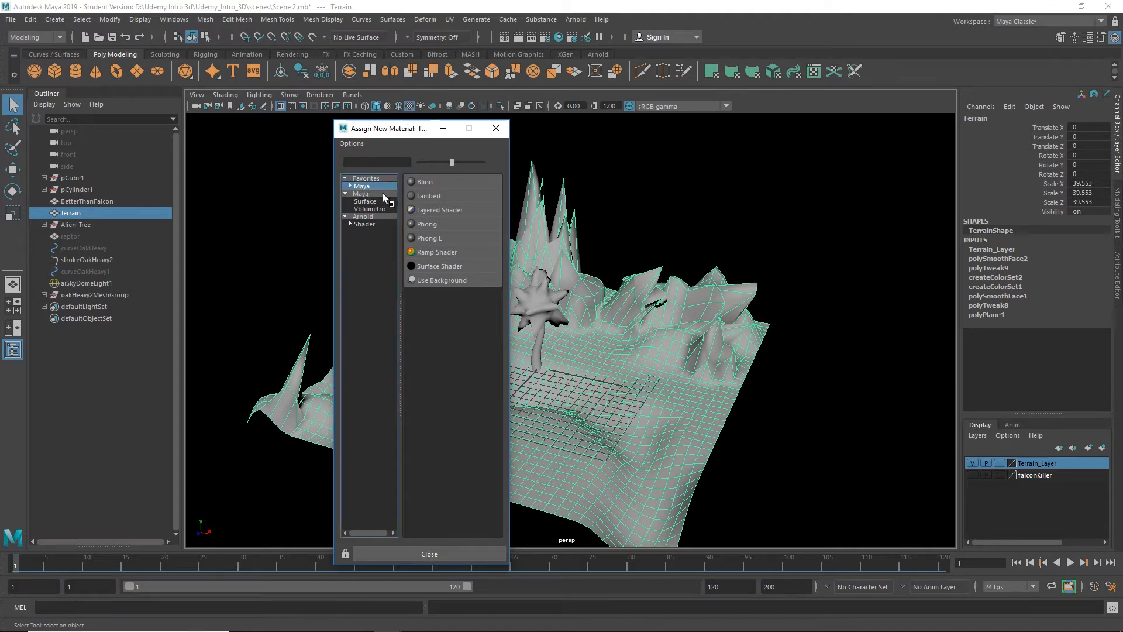
left_click(351, 186)
left_click(369, 194)
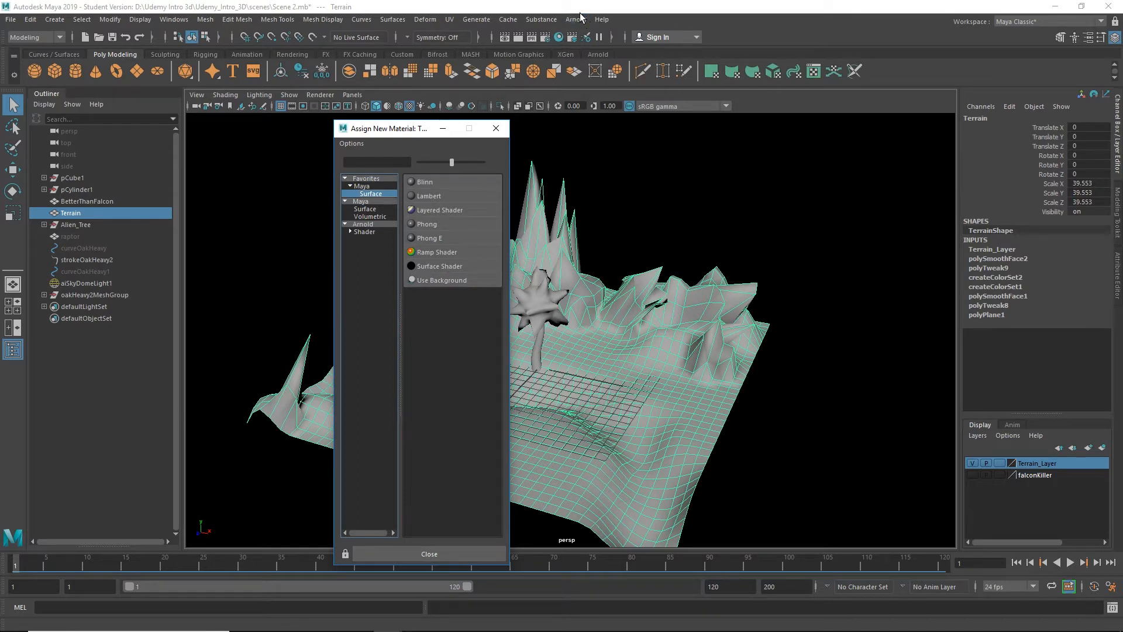
left_click(362, 225)
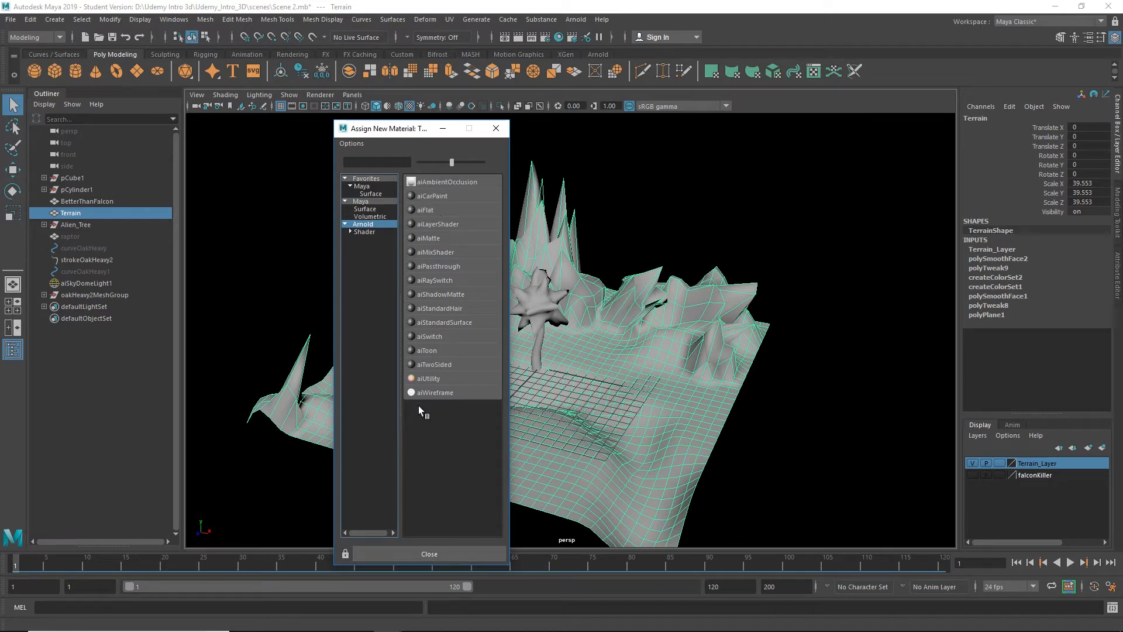
left_click(442, 322)
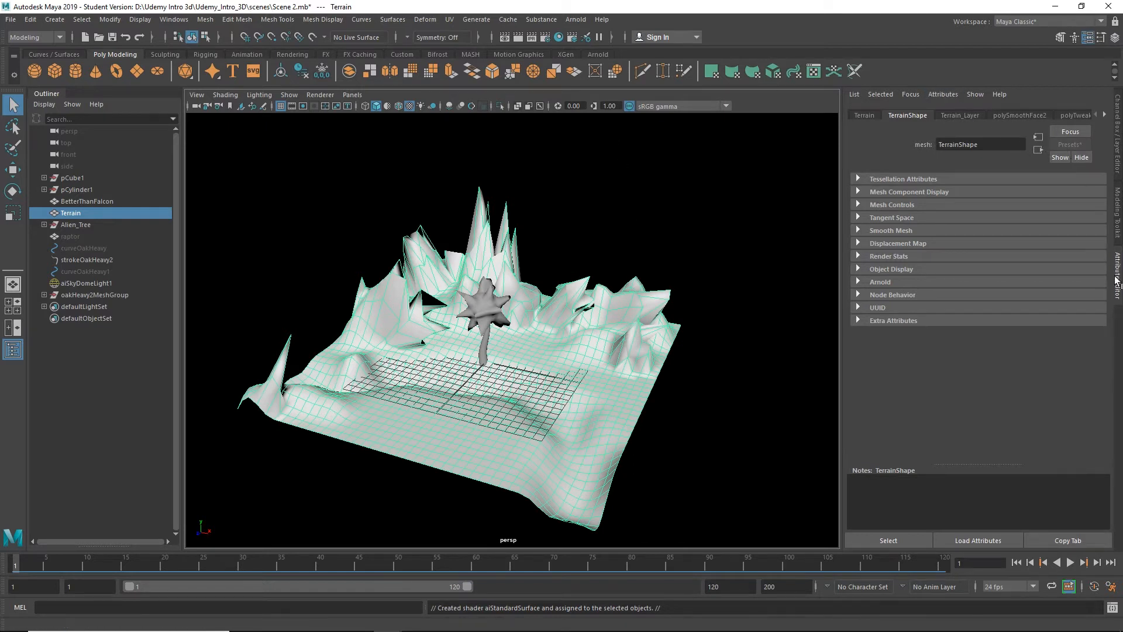
Step: Delete the construction history of all objects in the scene to clear the terrain's leftover input nodes
left_click(1105, 116)
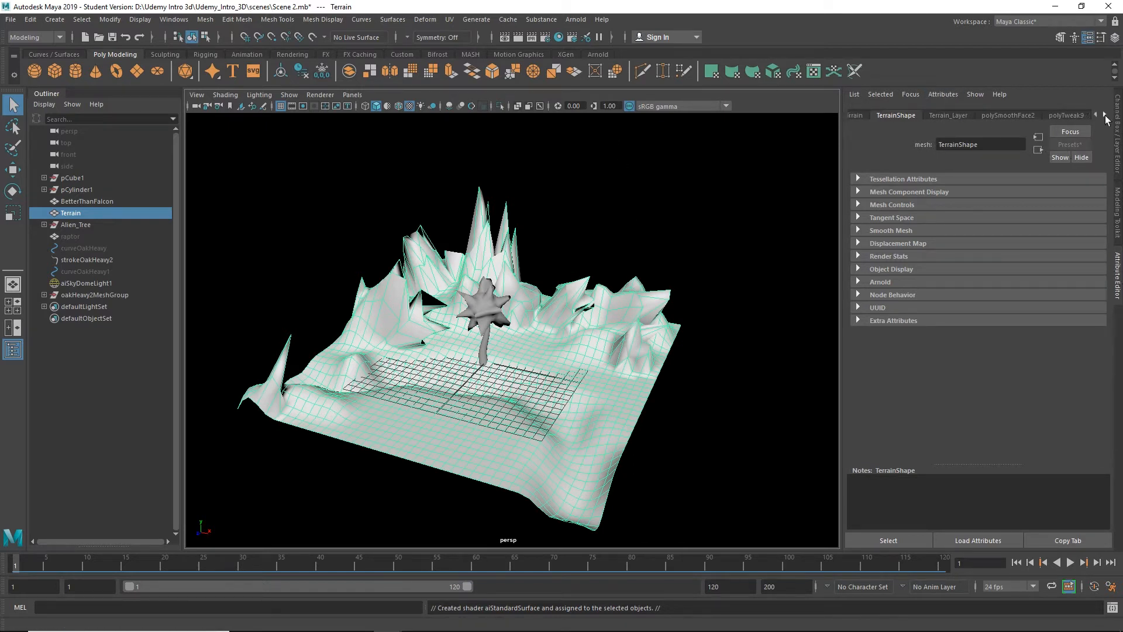
left_click(1104, 116)
left_click(1105, 116)
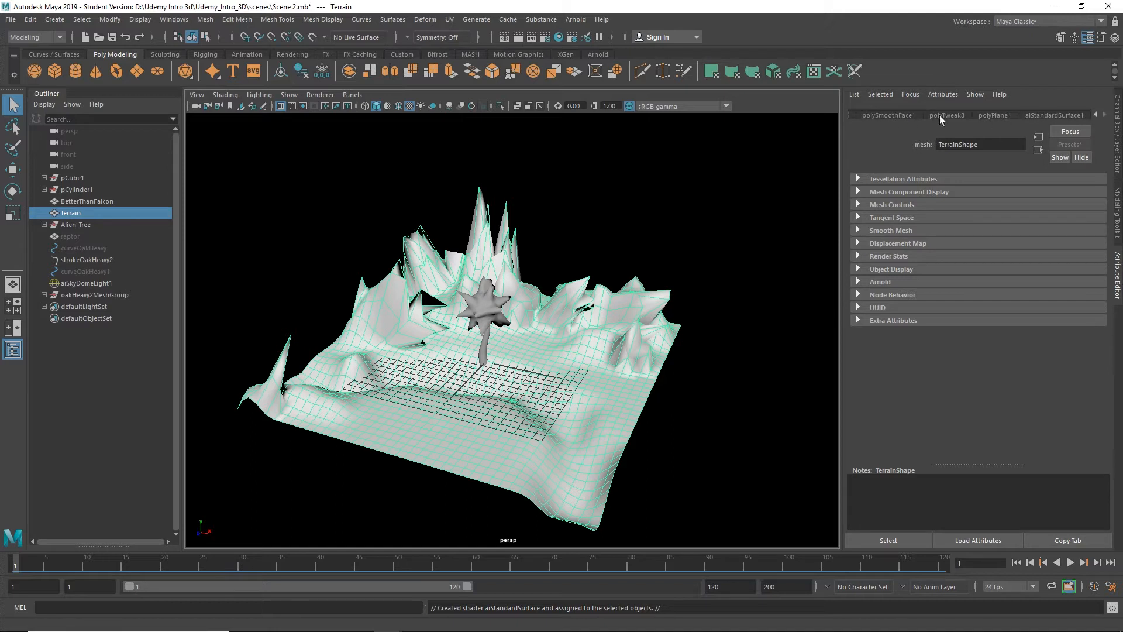
left_click(1097, 115)
left_click(1097, 115)
left_click(1098, 115)
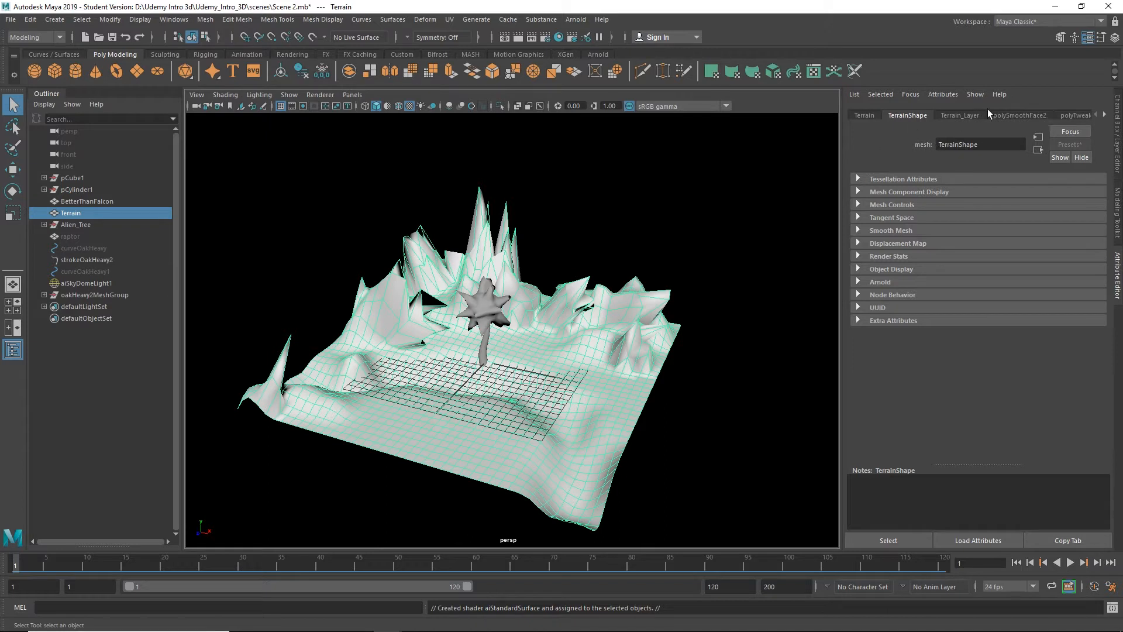
left_click(30, 19)
mouse_move(88, 169)
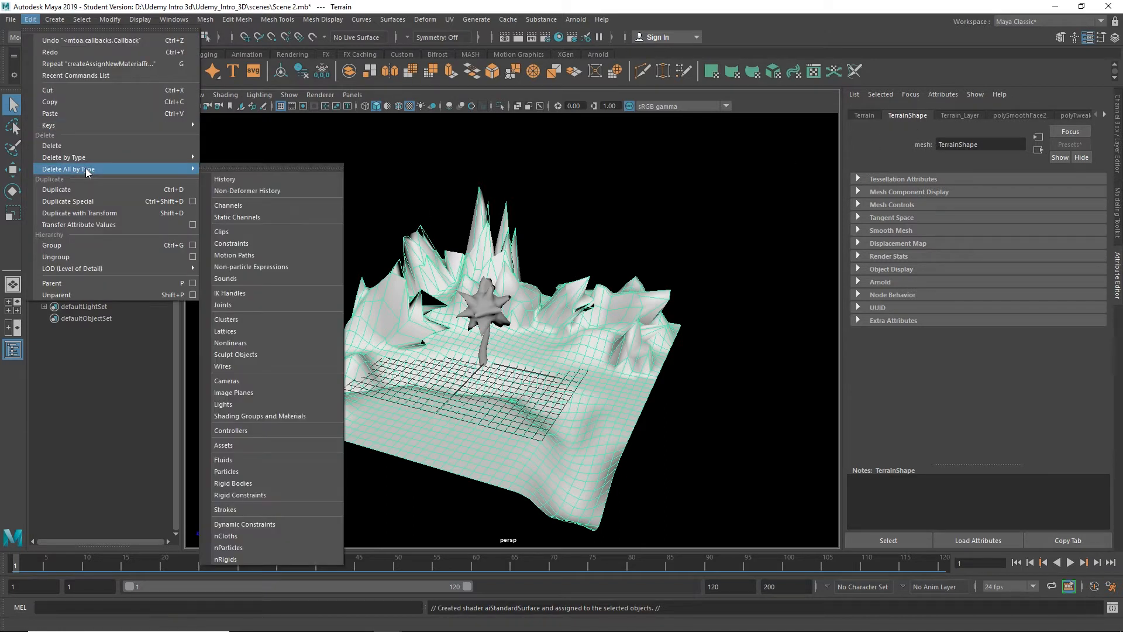
left_click(255, 185)
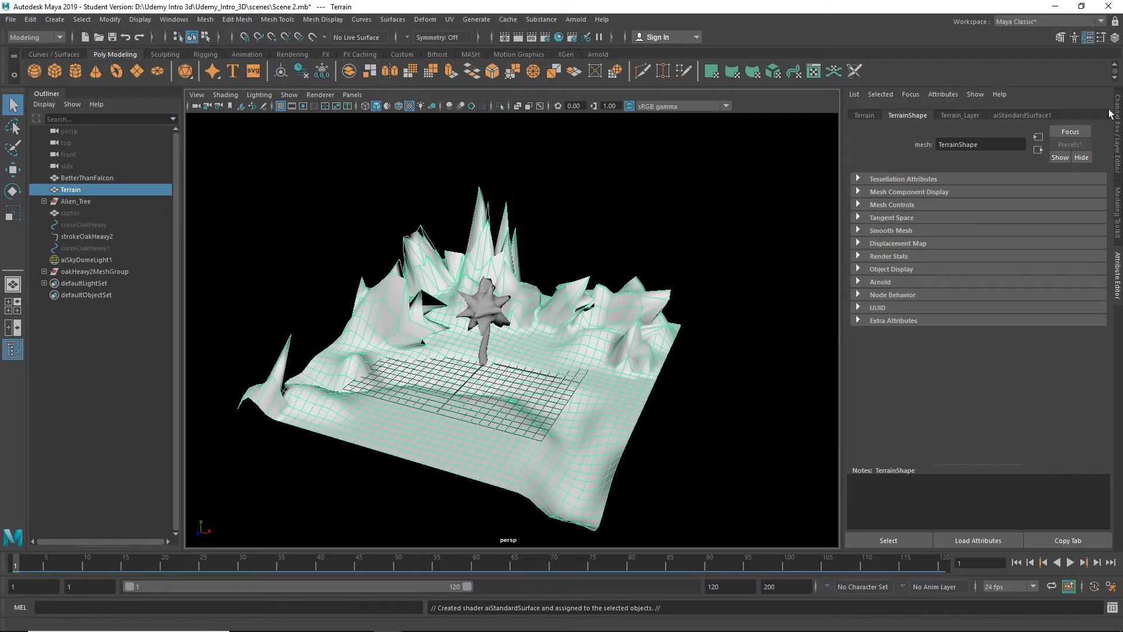
Step: Open the Hypershade and rename the terrain's aiStandardSurface1 material to Terrain1
left_click(1030, 115)
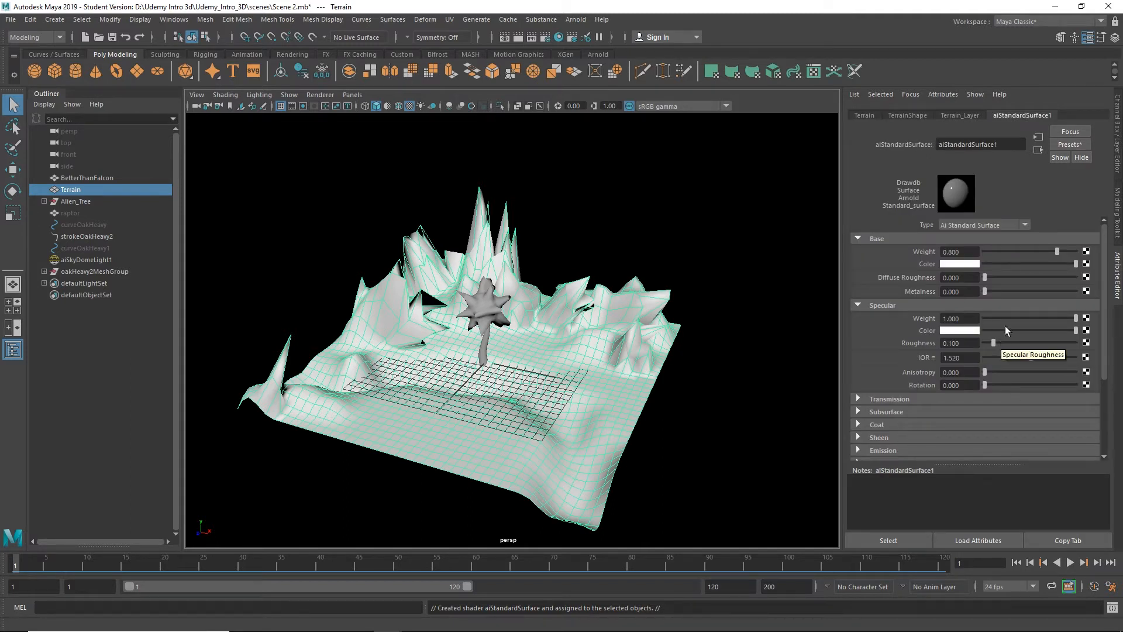
left_click(560, 38)
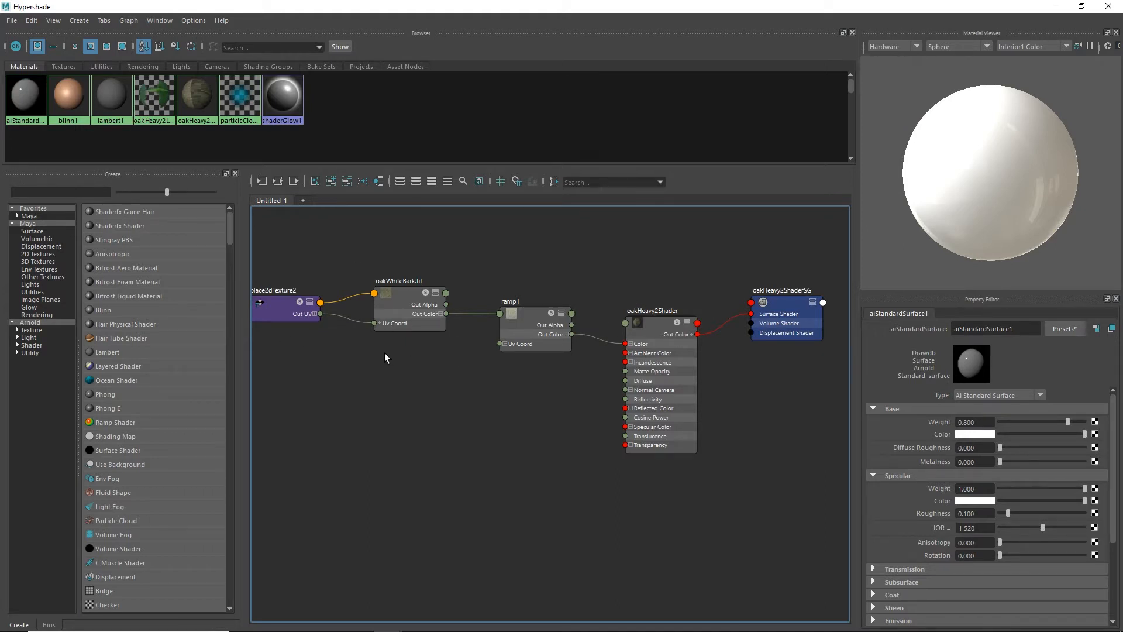
left_click(26, 115)
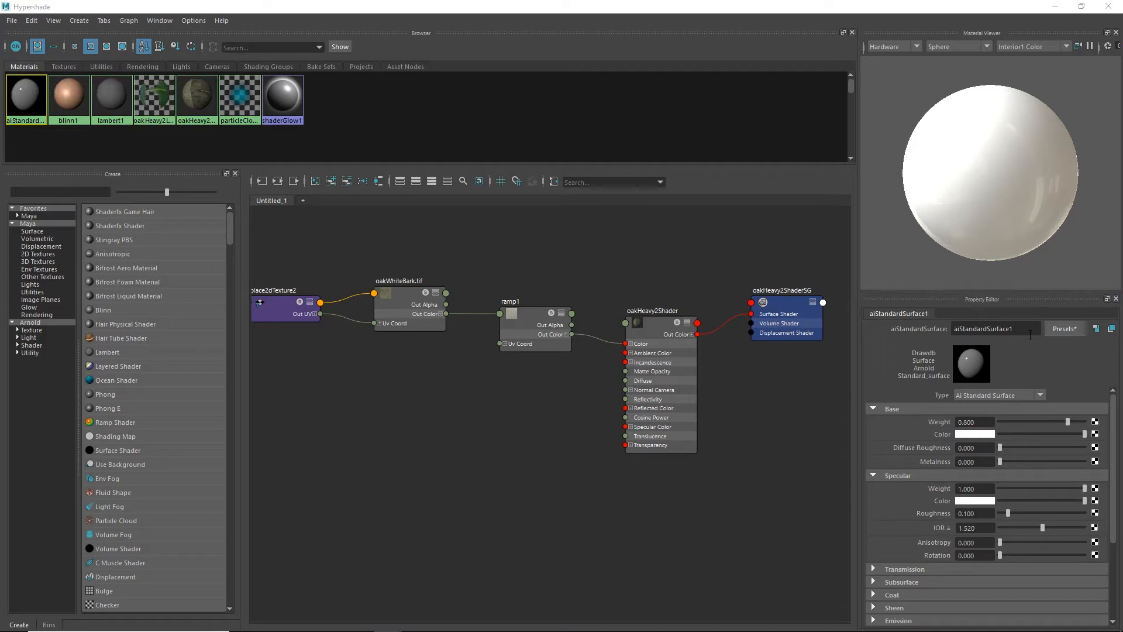
left_click_drag(1025, 329, 888, 325)
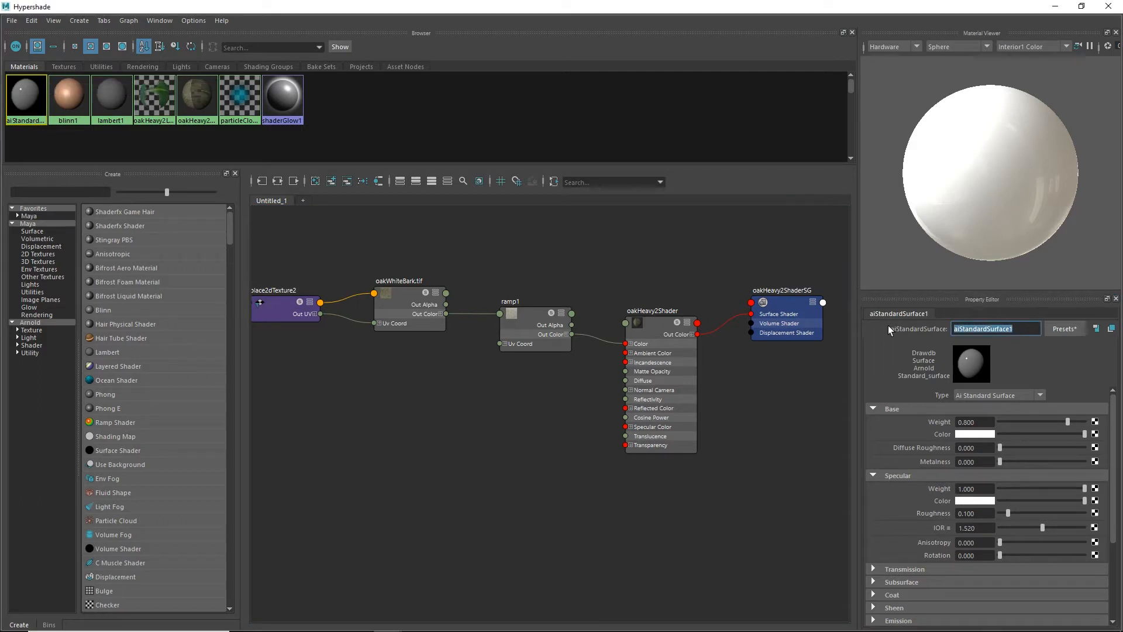
type("Terrain1")
key("Return")
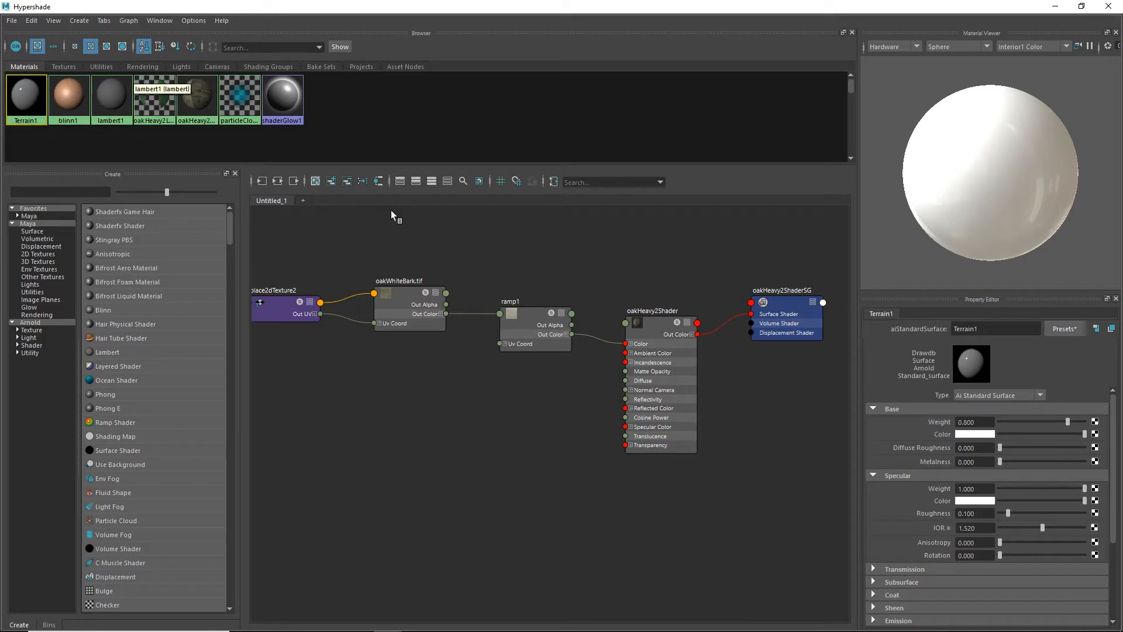
Step: Graph the Terrain1 material's shading network in the Hypershade, leaving free space for input nodes before the material
right_click(26, 93)
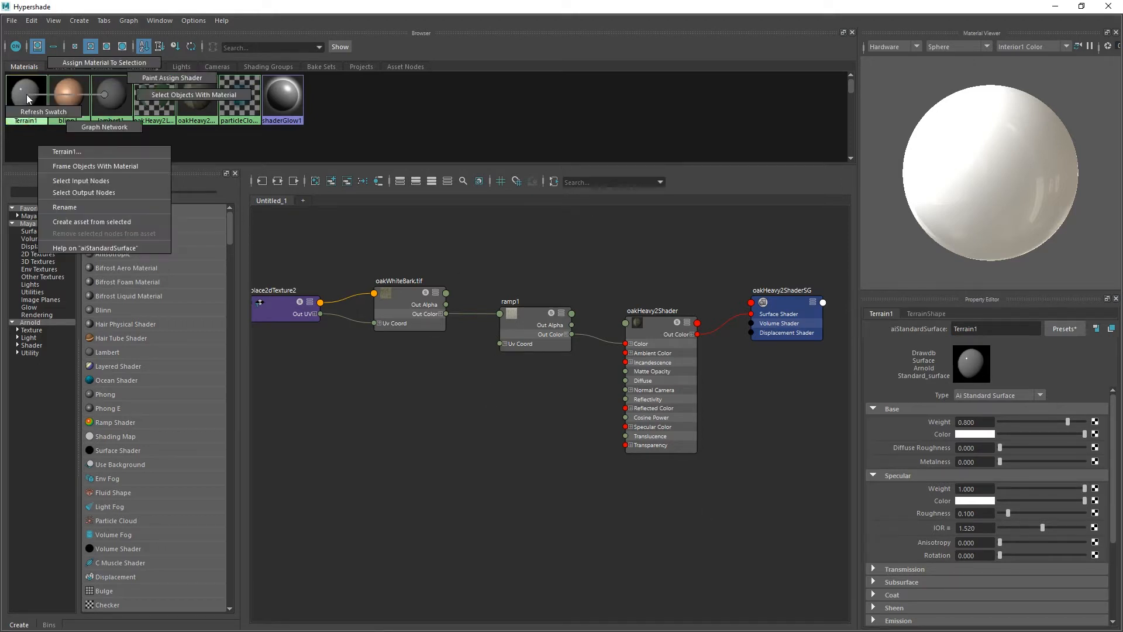
left_click(107, 128)
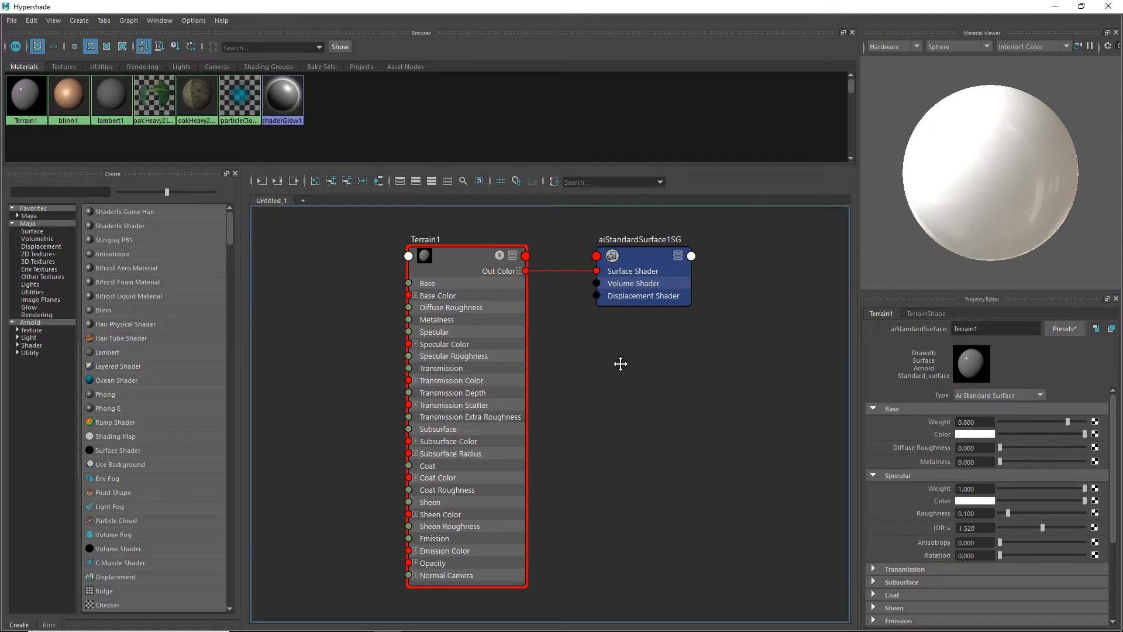
middle_click_drag(620, 364, 766, 365, "alt")
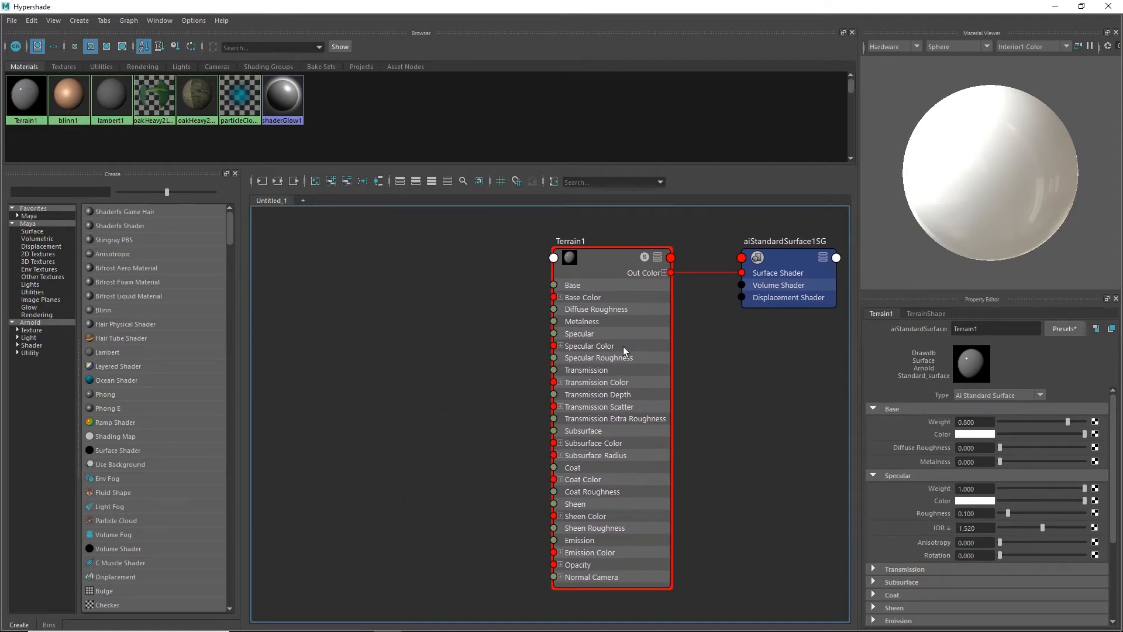
Step: Create a 2D File texture node and connect its Out Color to Terrain1's Base Color
left_click(38, 254)
left_click(101, 256)
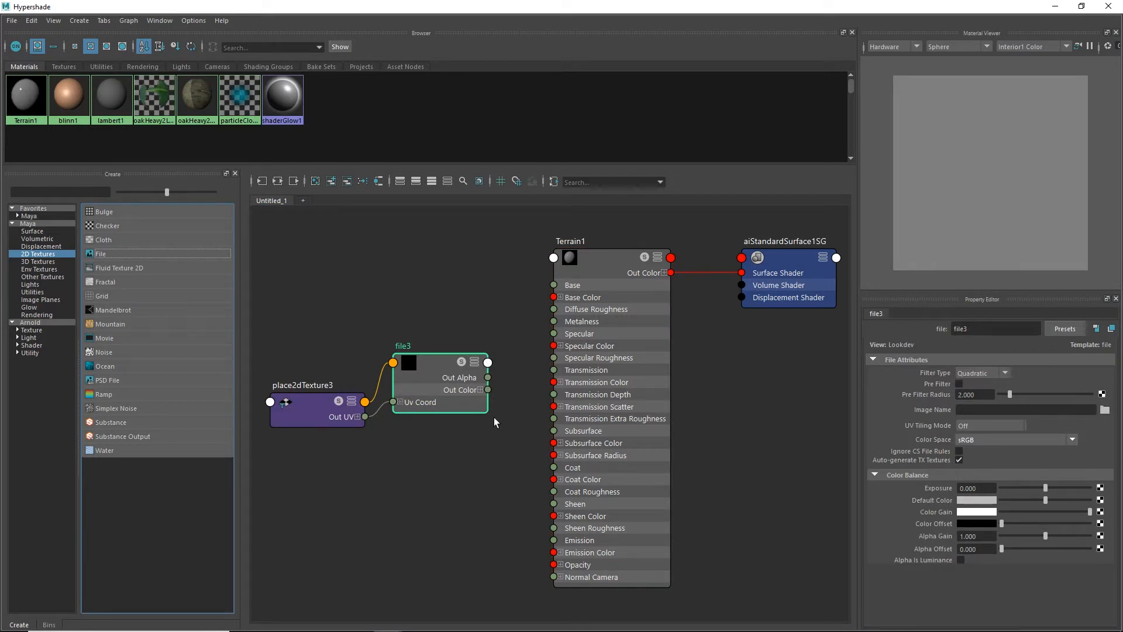
left_click_drag(492, 393, 558, 298)
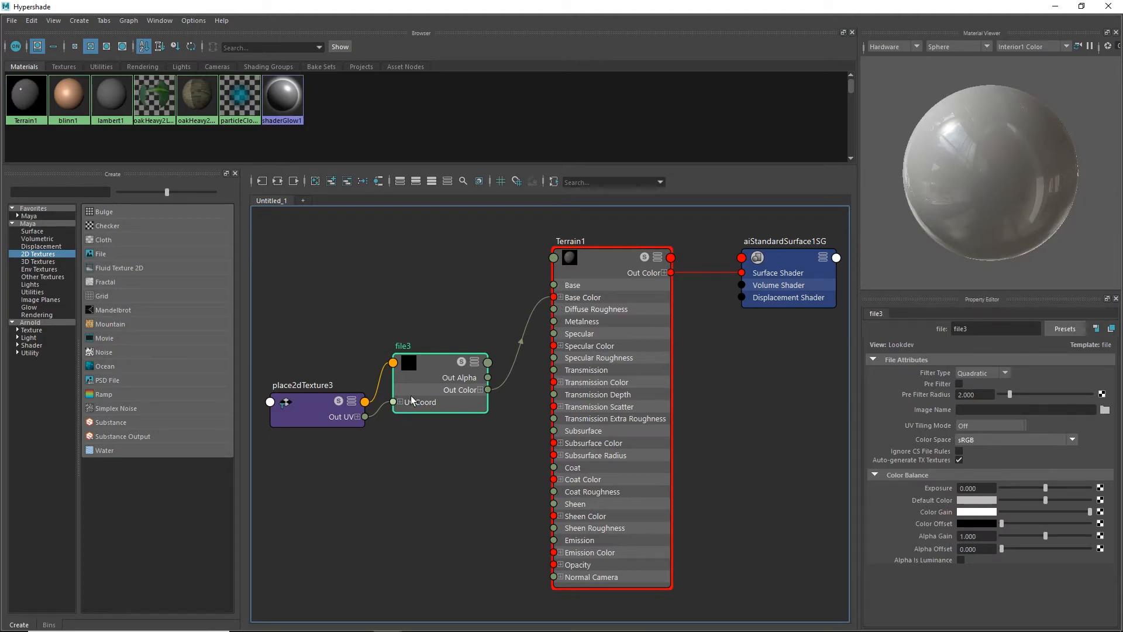
left_click_drag(411, 395, 408, 395)
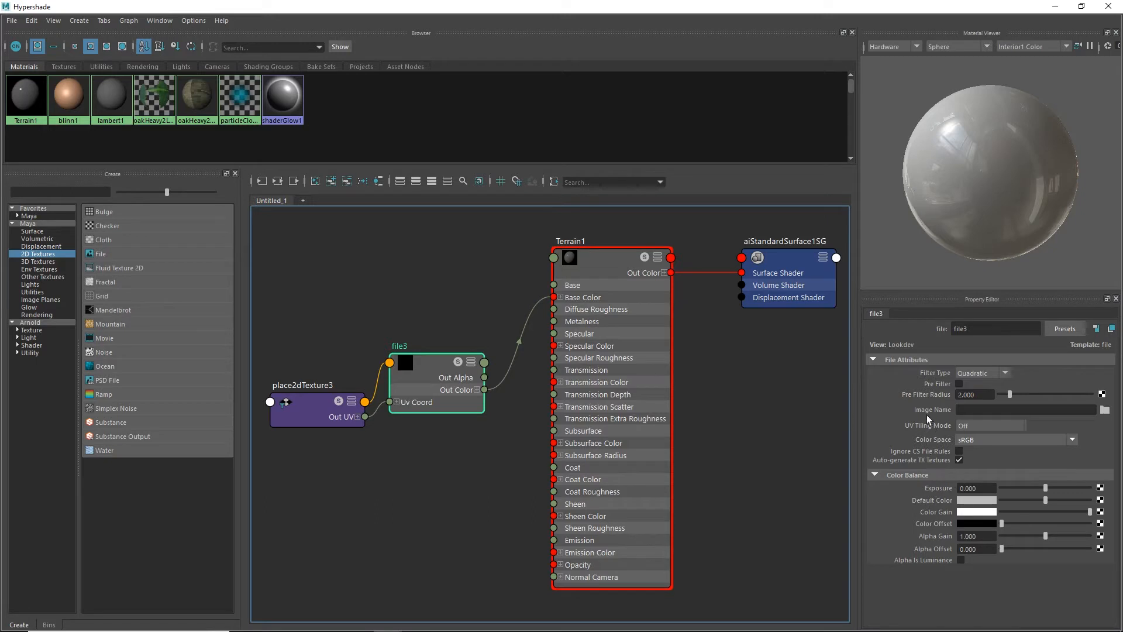
Step: Load desert_mud_d.jpg from the project's images folder into the file texture, previewing the desert_mud_n.jpg and desert_mud_s.jpg maps first
left_click(1104, 410)
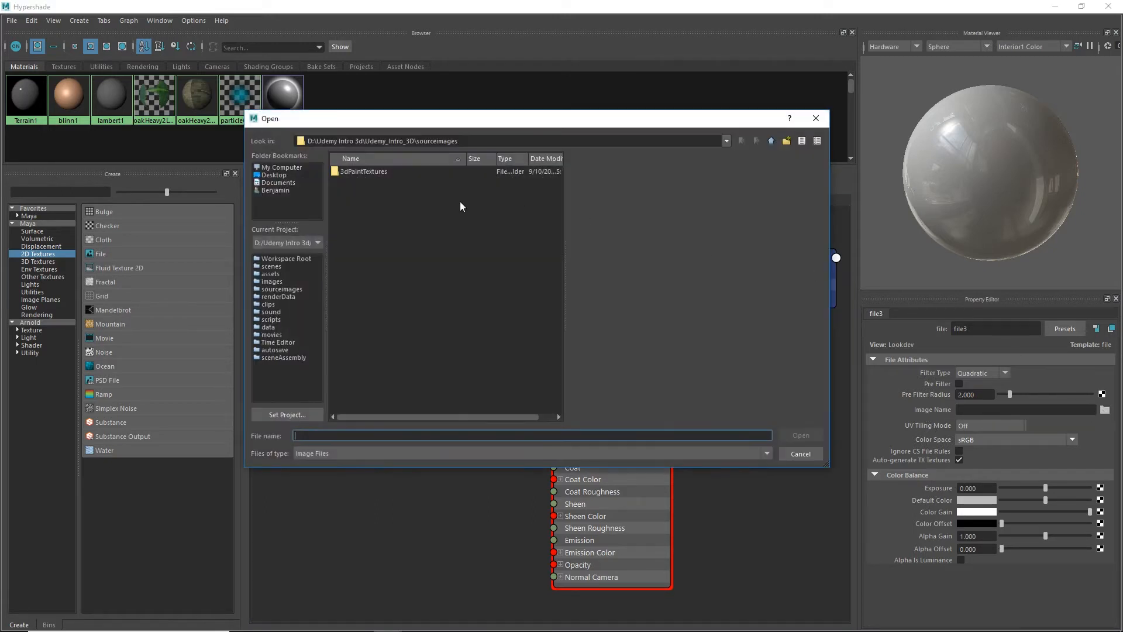
left_click(772, 141)
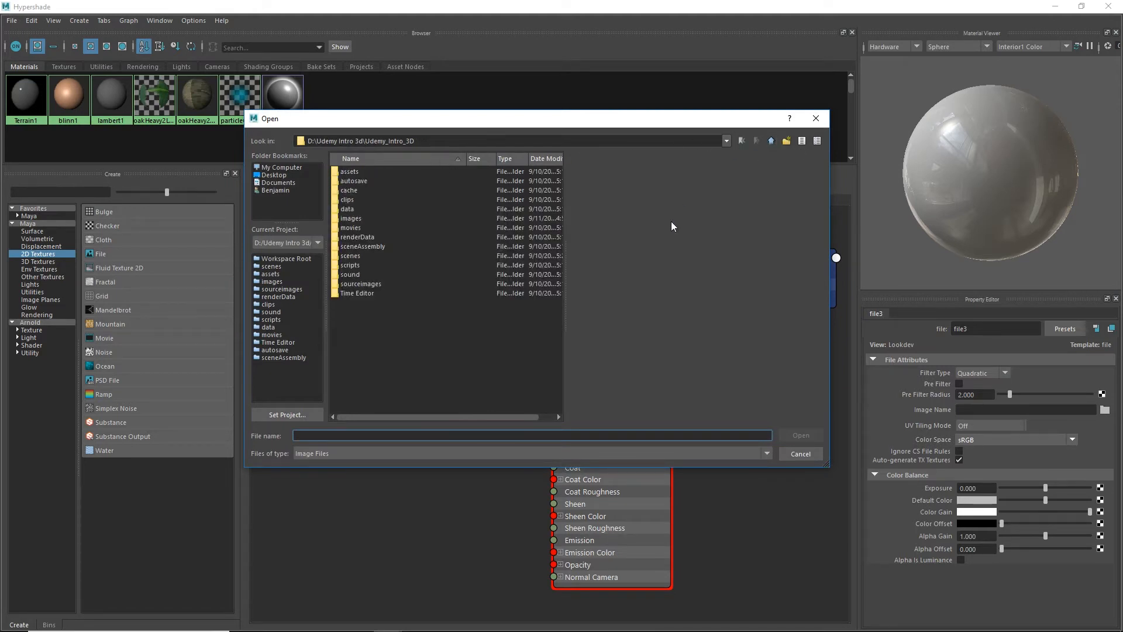
double_click(353, 219)
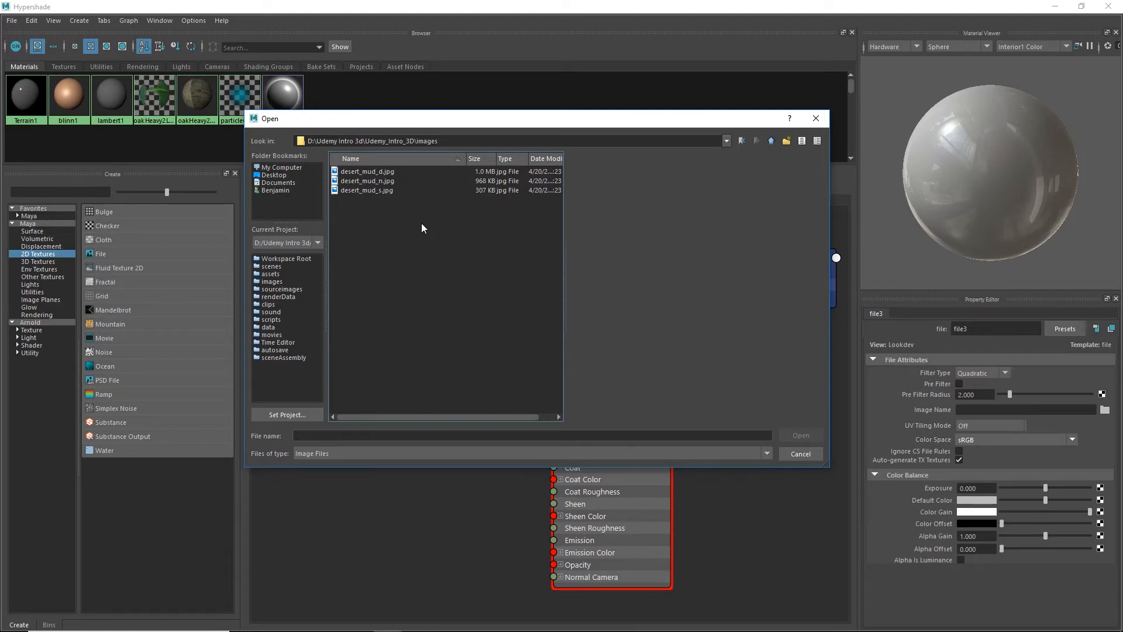
left_click(385, 172)
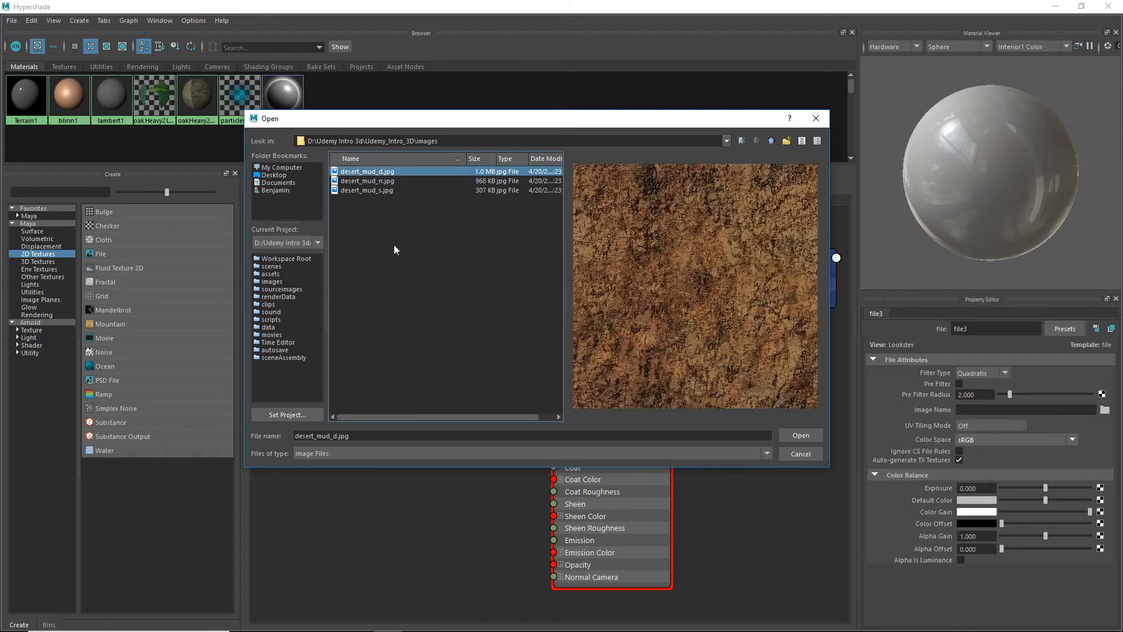
left_click(370, 182)
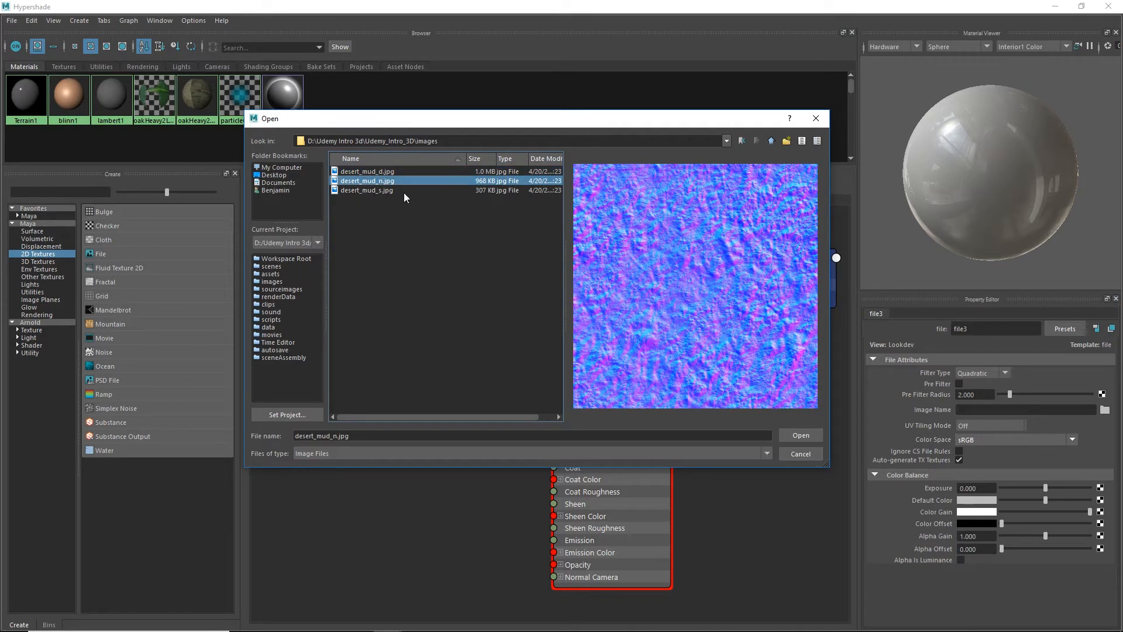
left_click(375, 191)
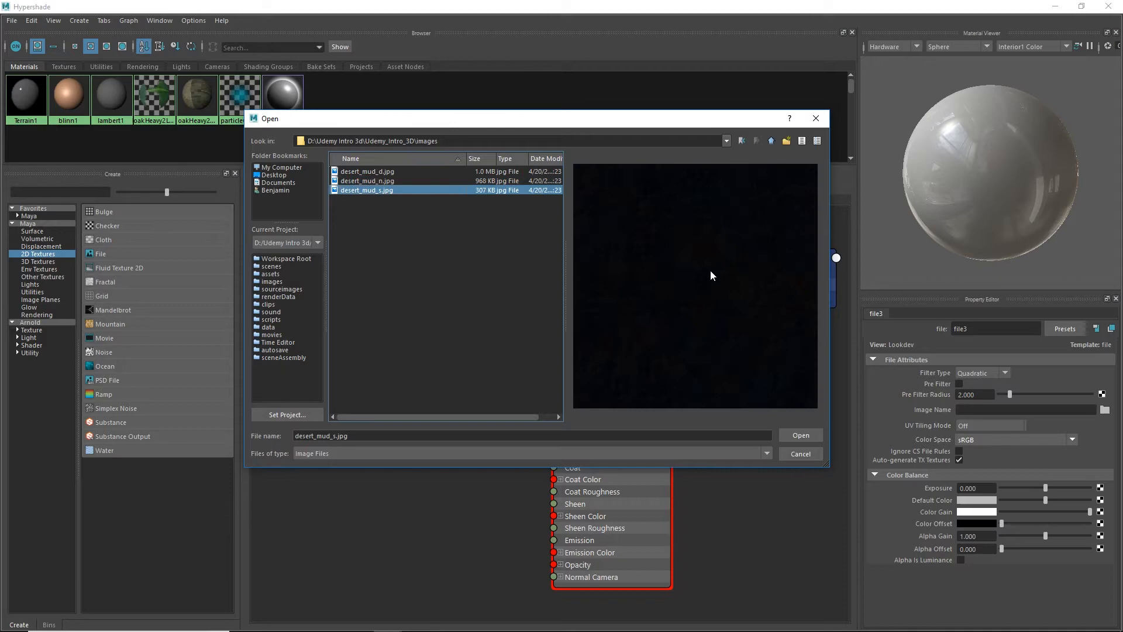
left_click(389, 172)
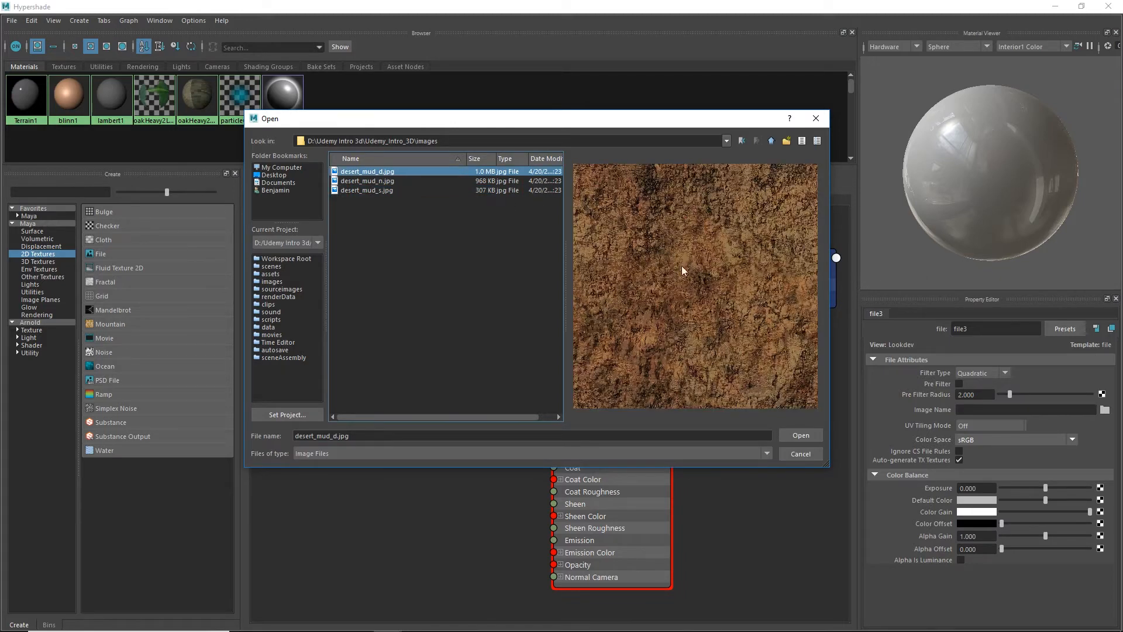
left_click(799, 435)
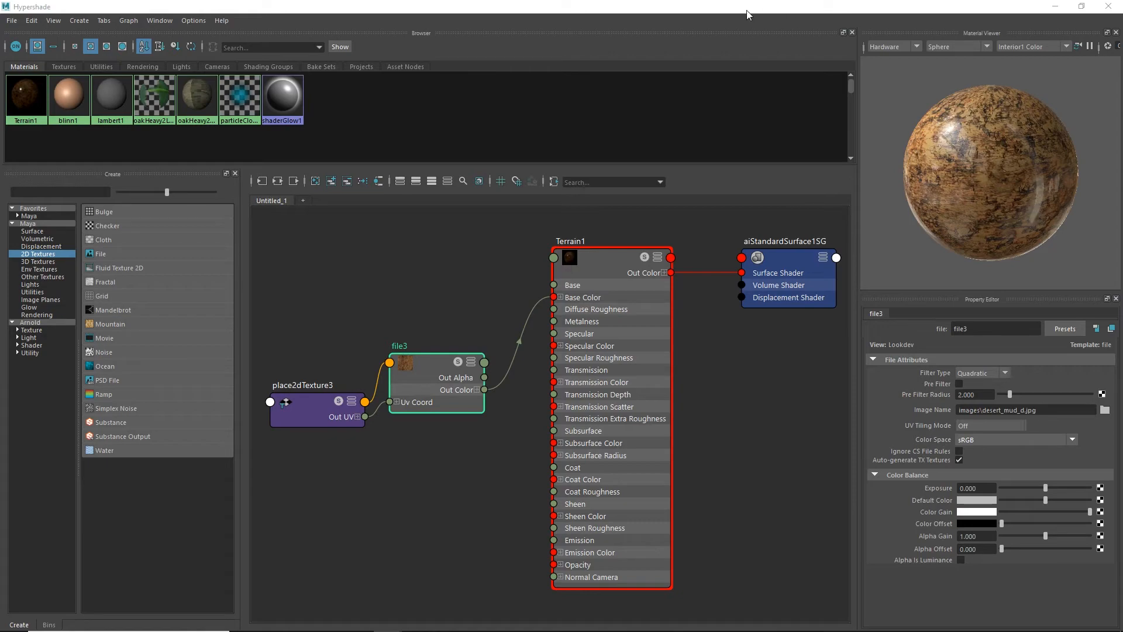
Step: Return to the main Maya viewport and compare the terrain with textured display off and on
left_click(1056, 7)
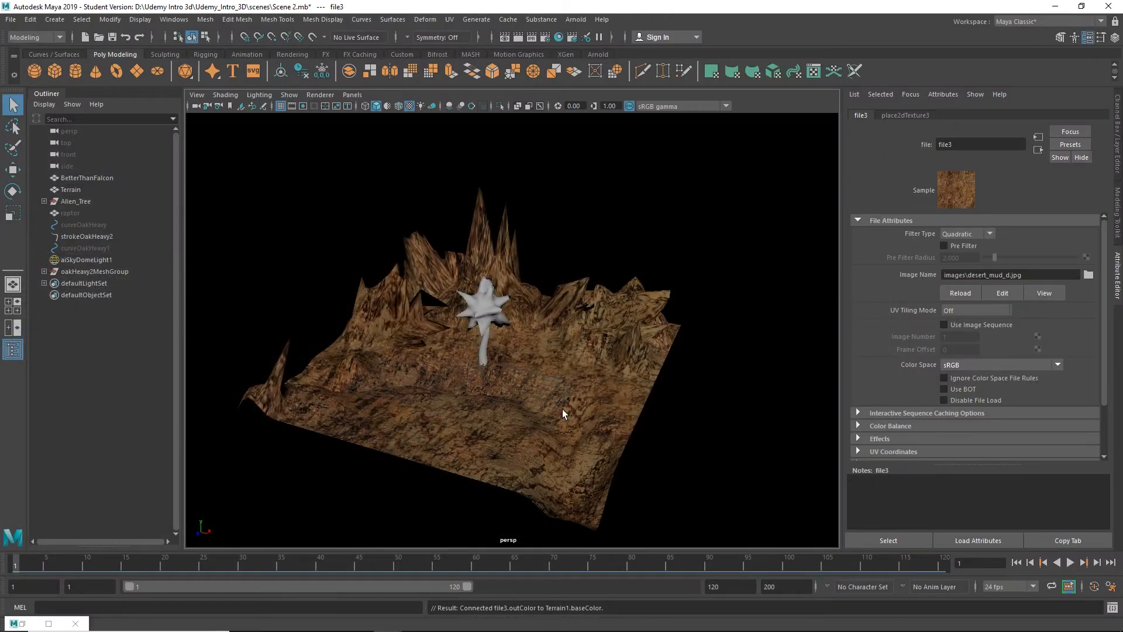
left_click(228, 95)
left_click(243, 276)
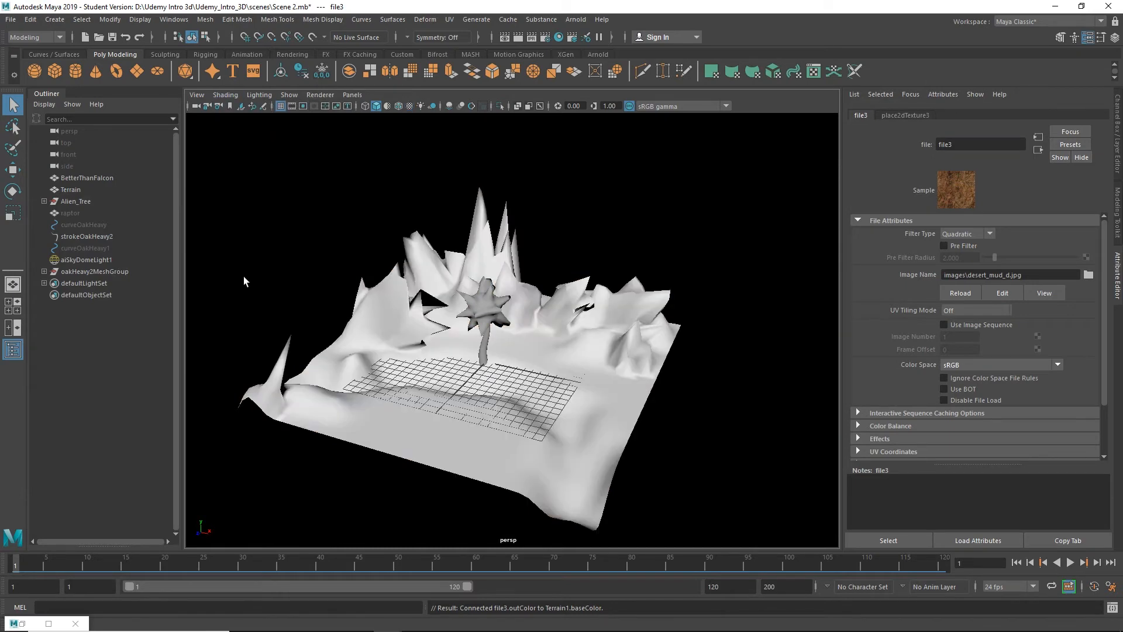
left_click(410, 106)
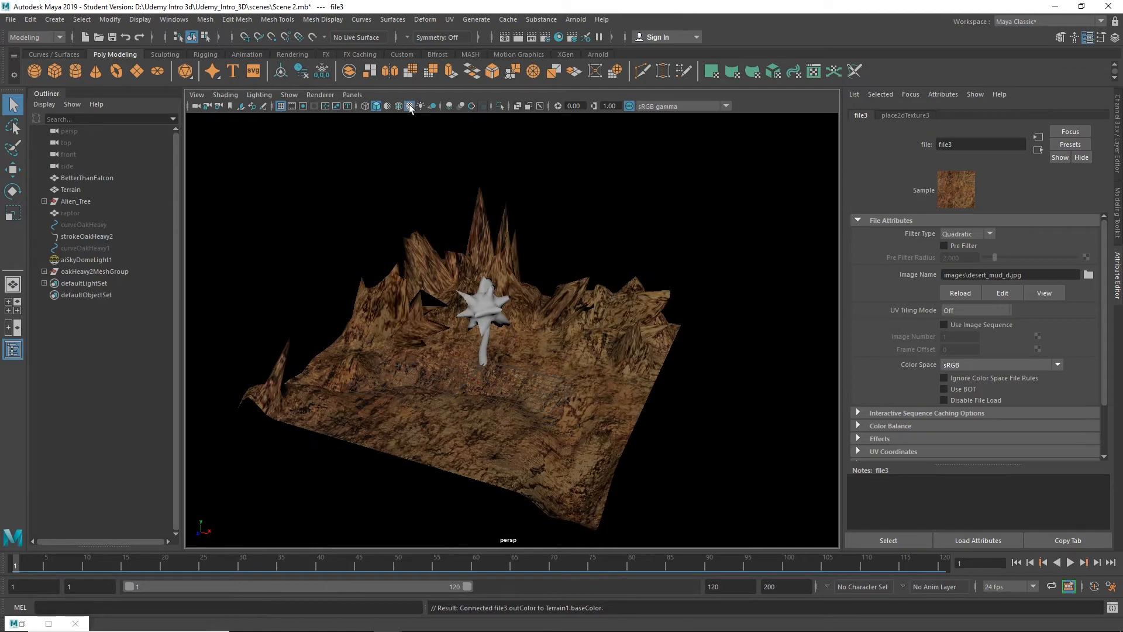
left_click(410, 106)
left_click(409, 106)
Step: Examine the mud texture on the terrain around the alien tree up close, from several angles and against the untextured display
scroll(549, 424, "up", 8)
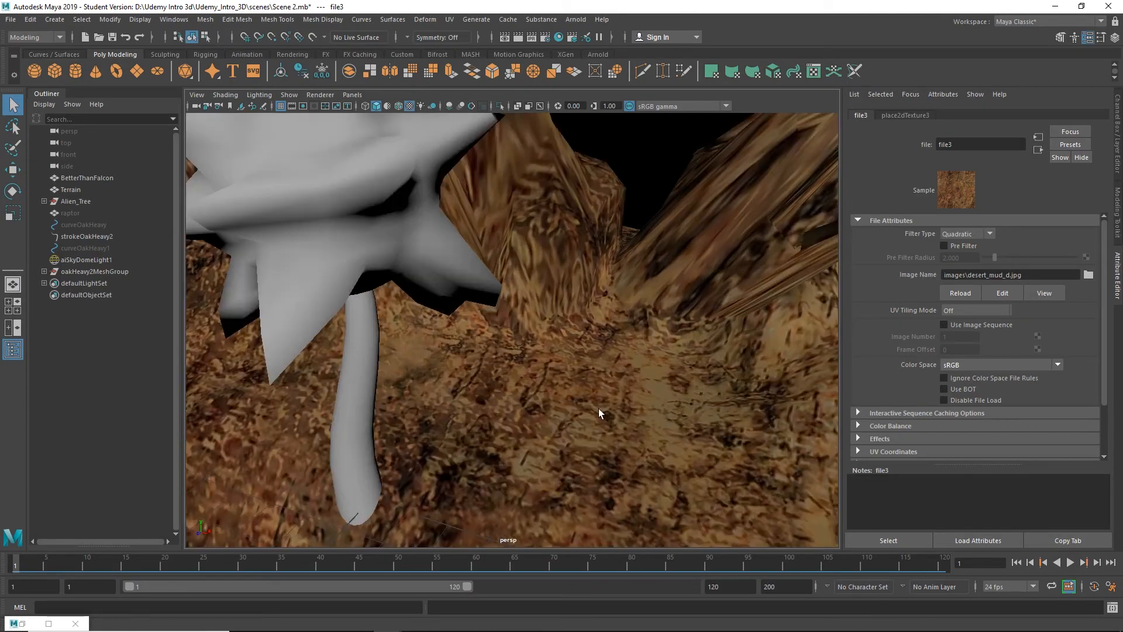
left_click_drag(601, 398, 572, 358, "alt")
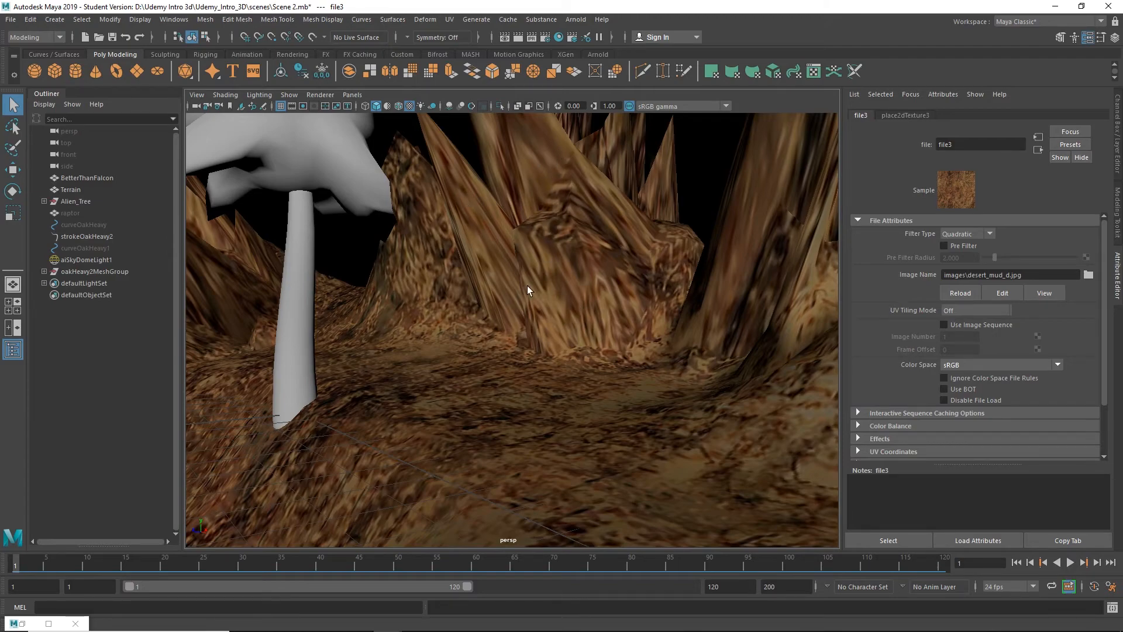
left_click_drag(527, 291, 573, 303, "alt")
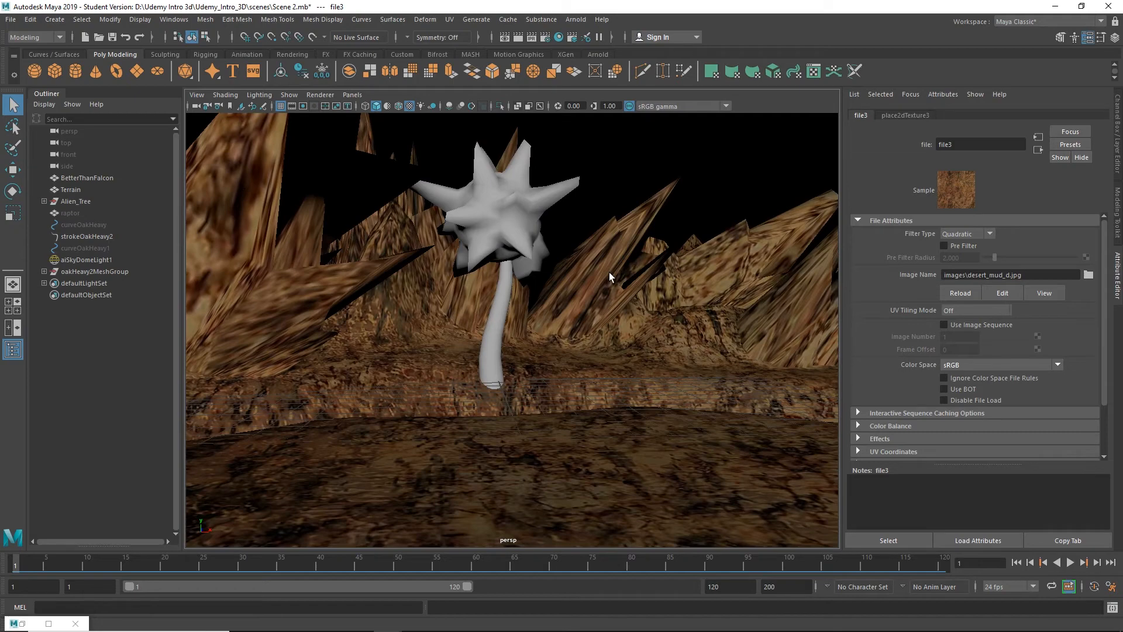
left_click_drag(609, 272, 563, 294, "alt")
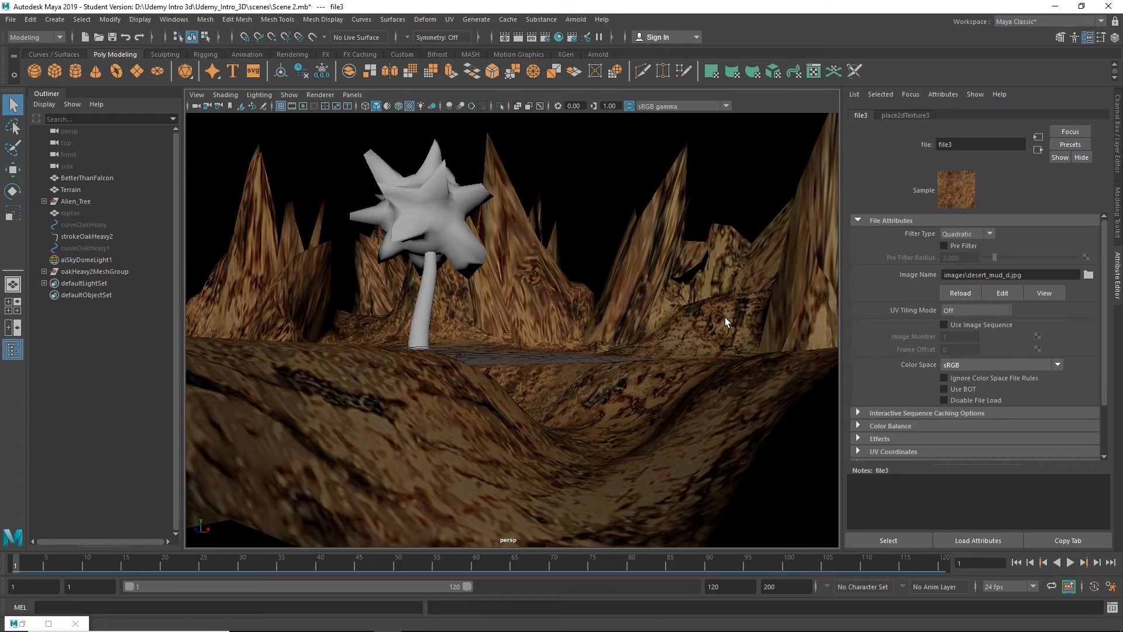
left_click_drag(571, 365, 497, 380, "alt")
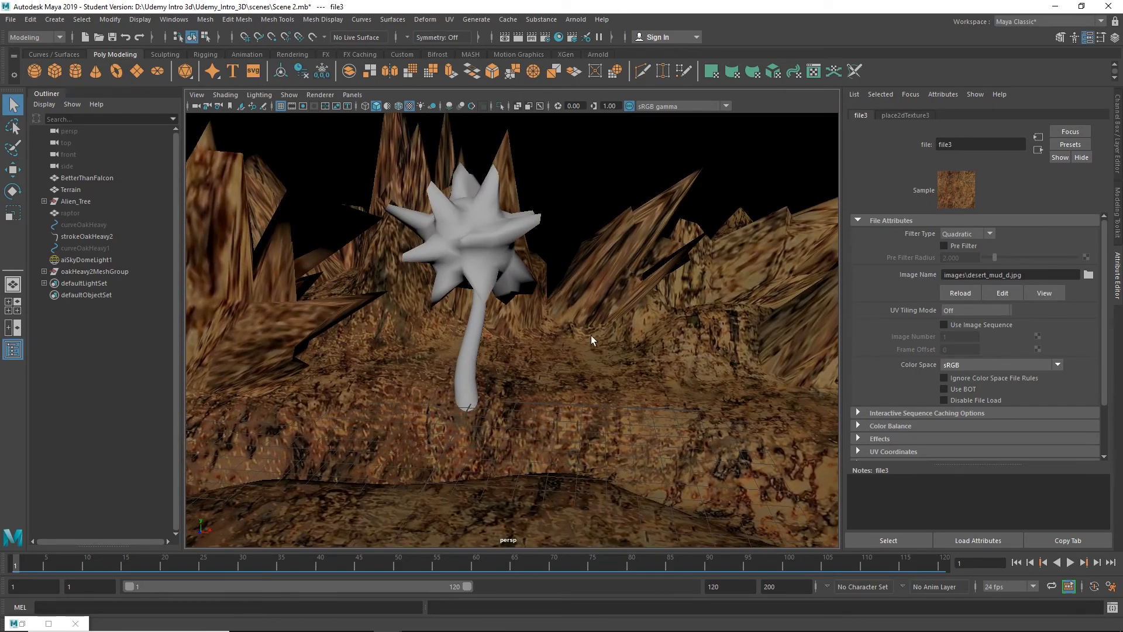
left_click(410, 107)
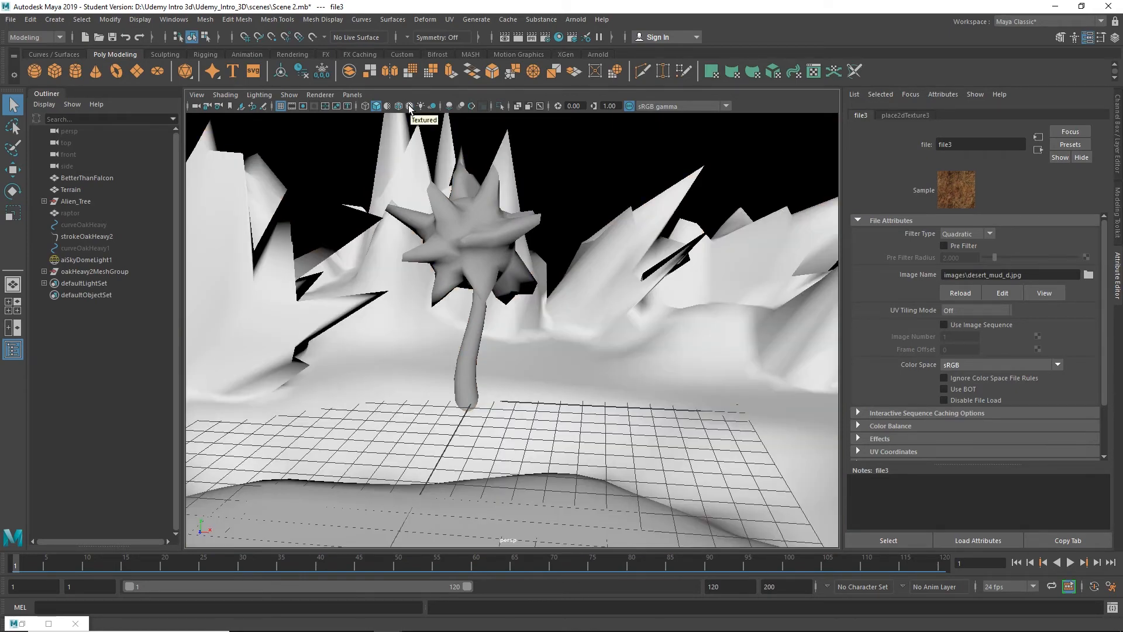
left_click(410, 106)
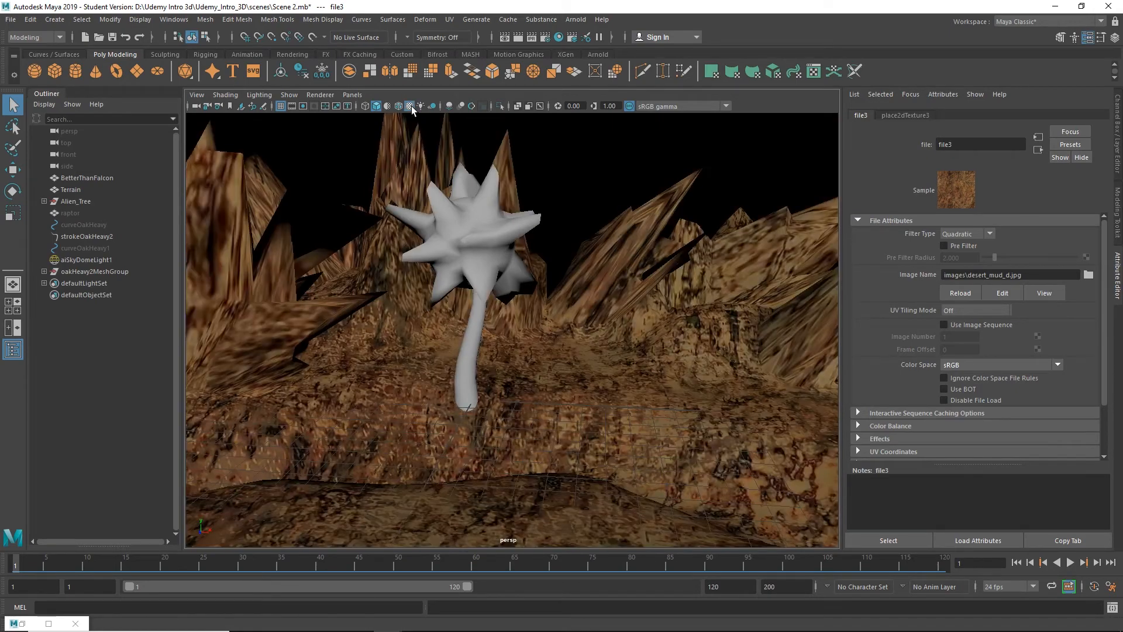
Step: Render the perspective view of the alien tree and terrain with Arnold, then close the render
mouse_move(731, 361)
left_mouse_down("alt")
mouse_move(649, 367)
mouse_move(692, 361)
mouse_move(705, 344)
mouse_move(725, 354)
left_mouse_up("alt")
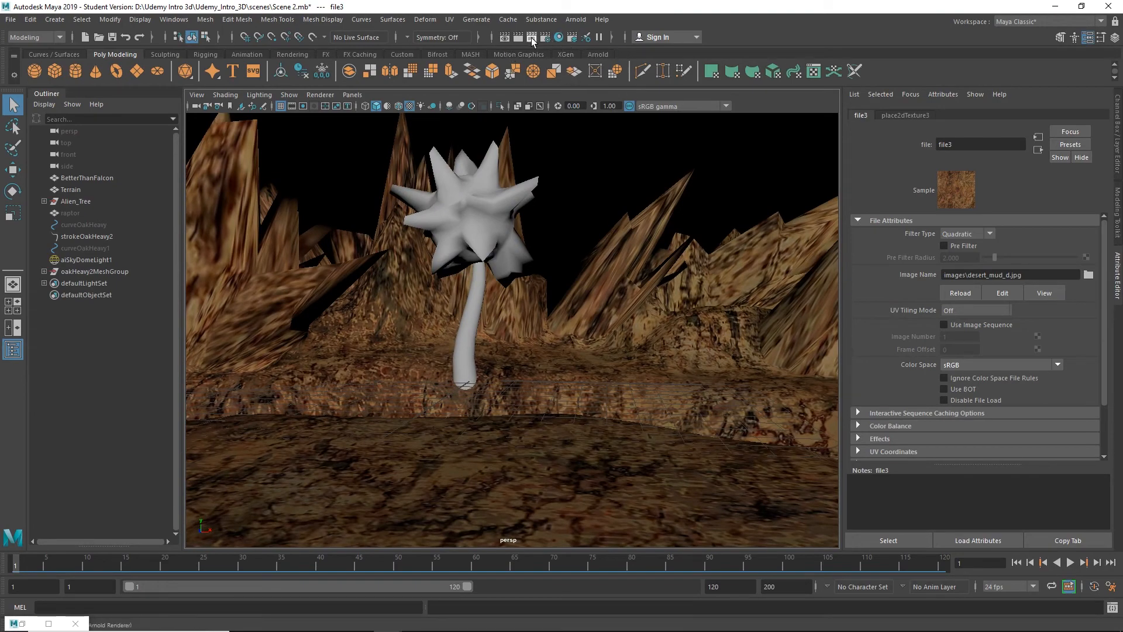
left_click(532, 37)
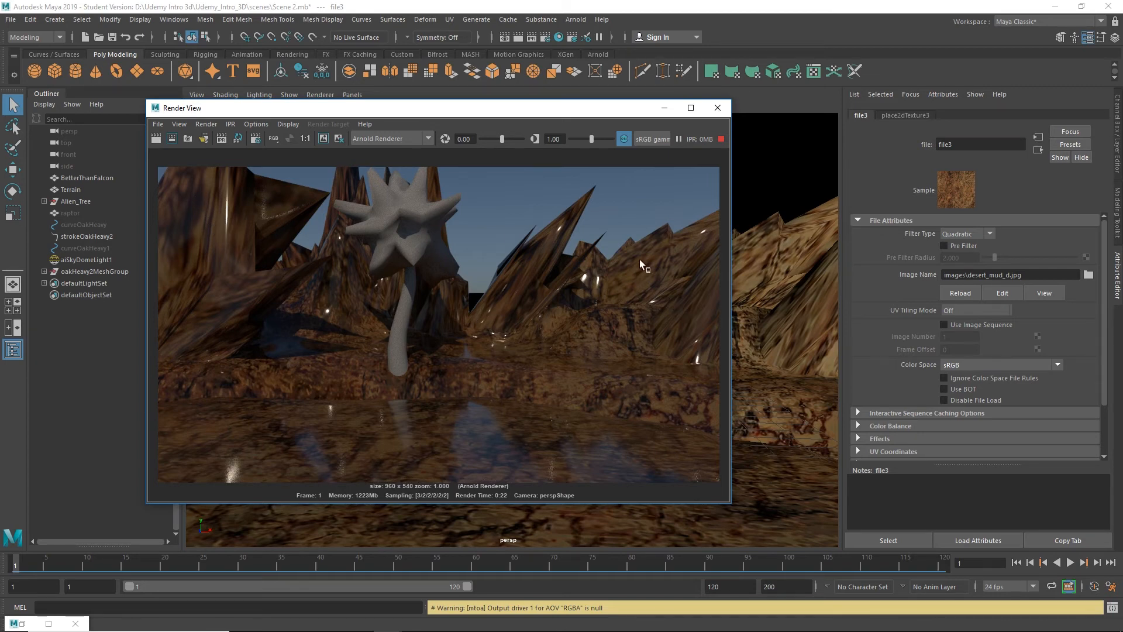
left_click(717, 108)
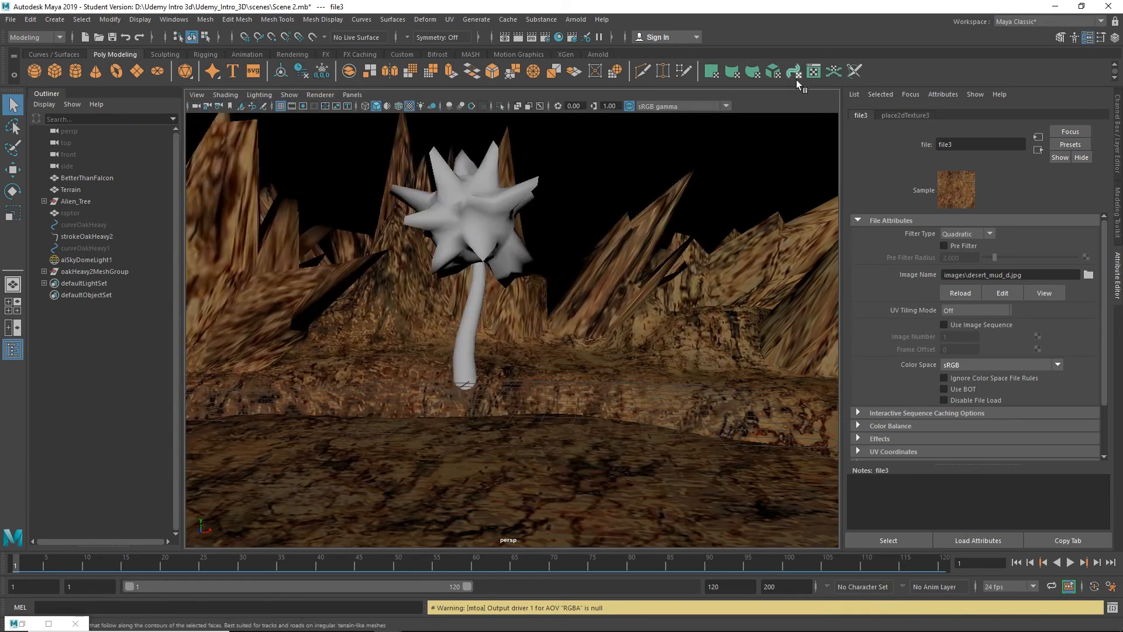
Step: Set Terrain1's specular weight to 0 in the Hypershade and return to the main Maya viewport
left_click(49, 626)
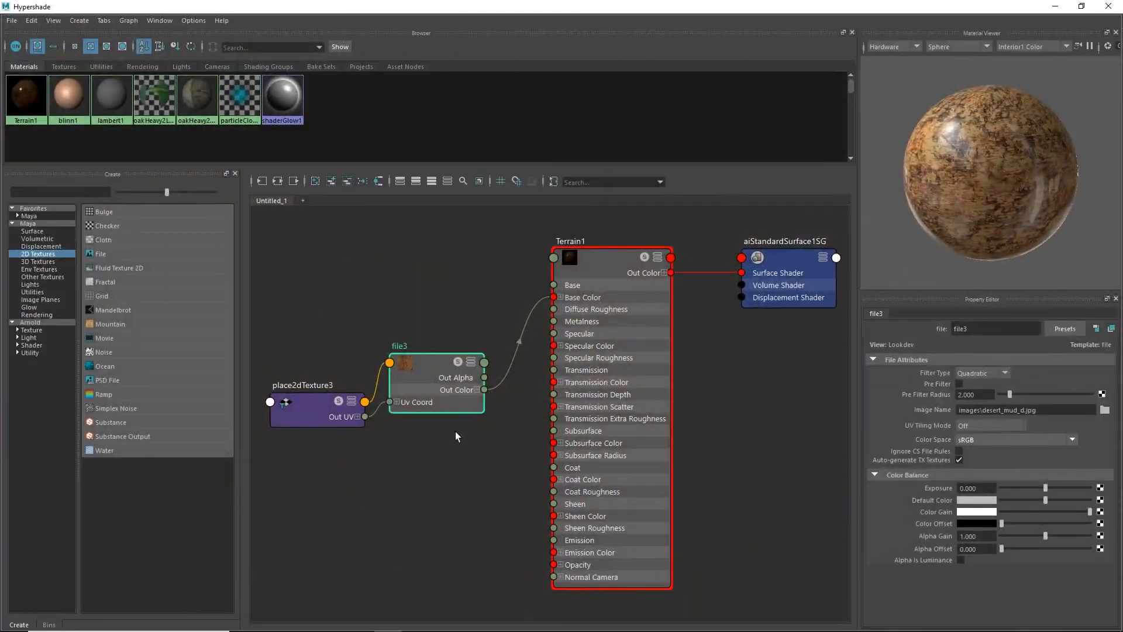
left_click(623, 327)
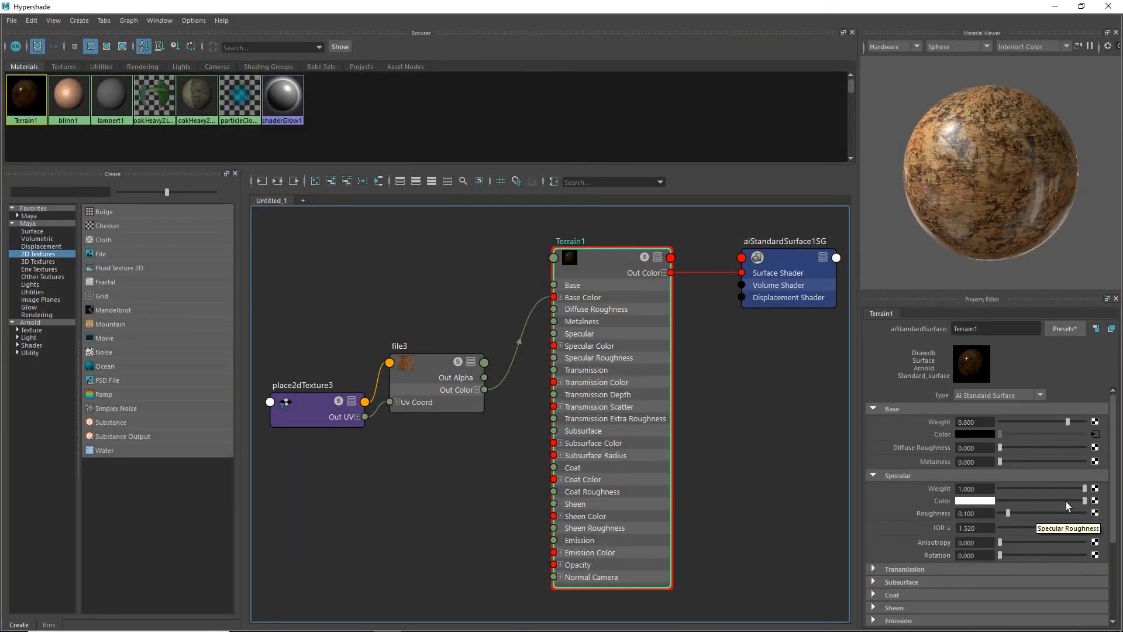
left_click_drag(1084, 489, 984, 501)
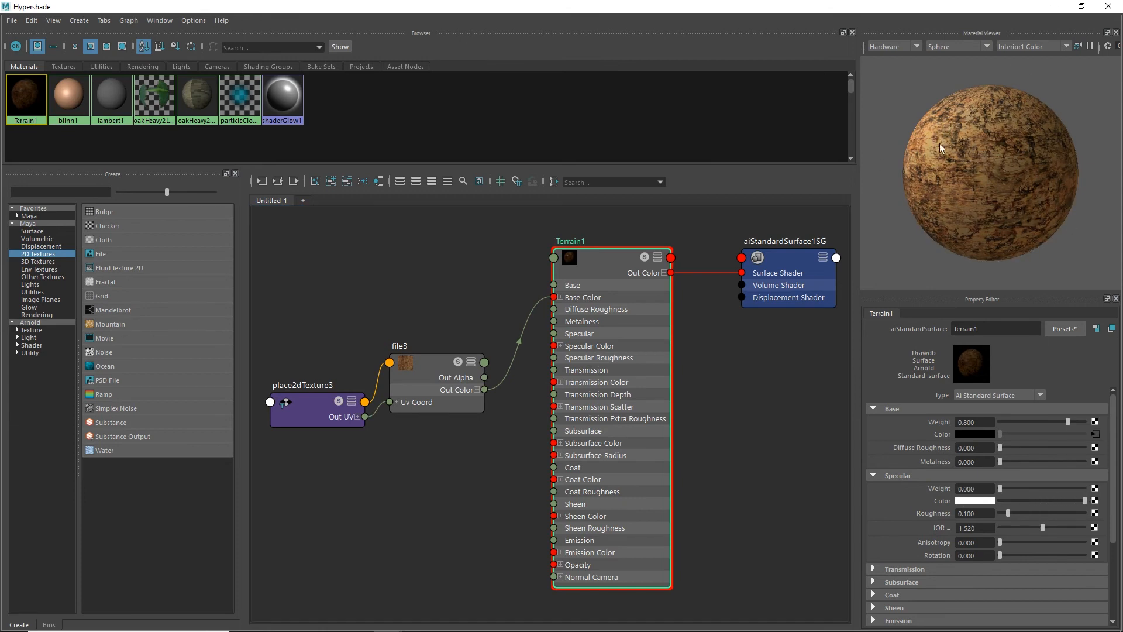
left_click(1057, 7)
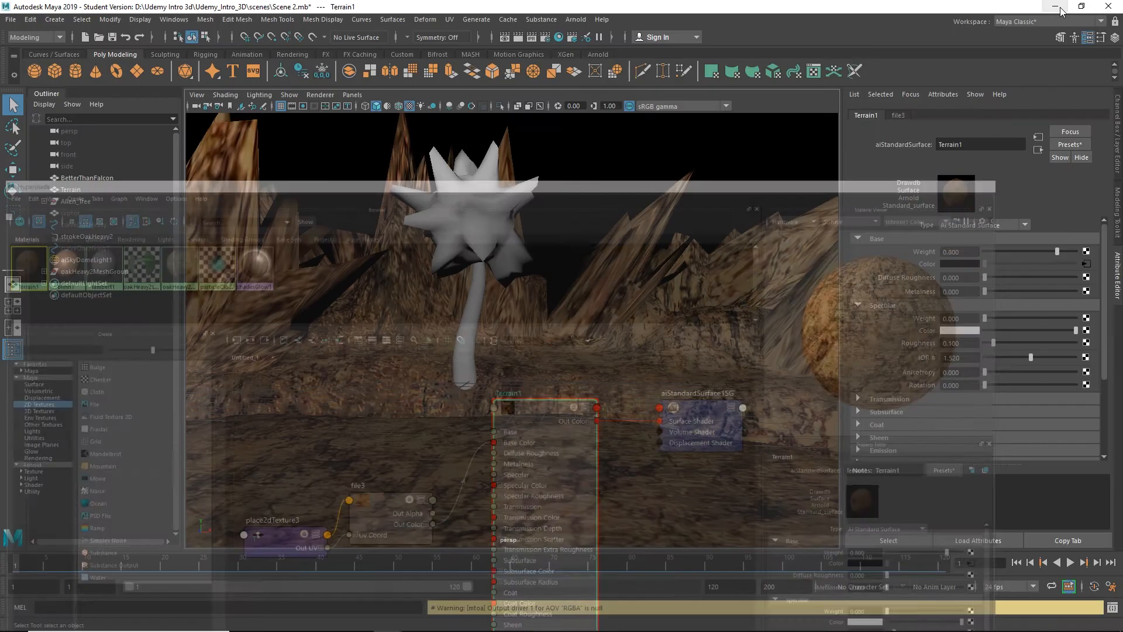